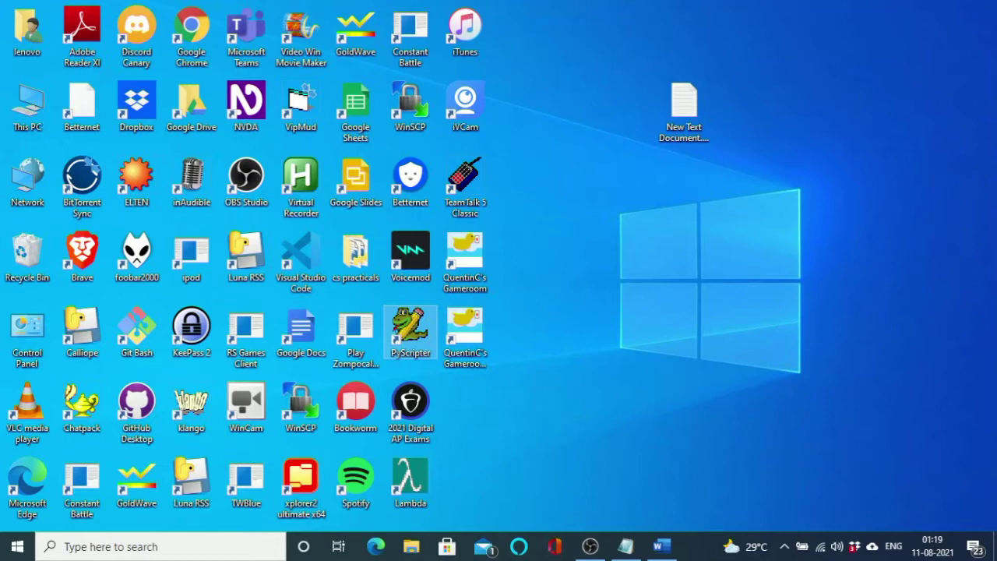
# Switch to the blank document in Word.
pyautogui.hotkey('alt', 'Tab')
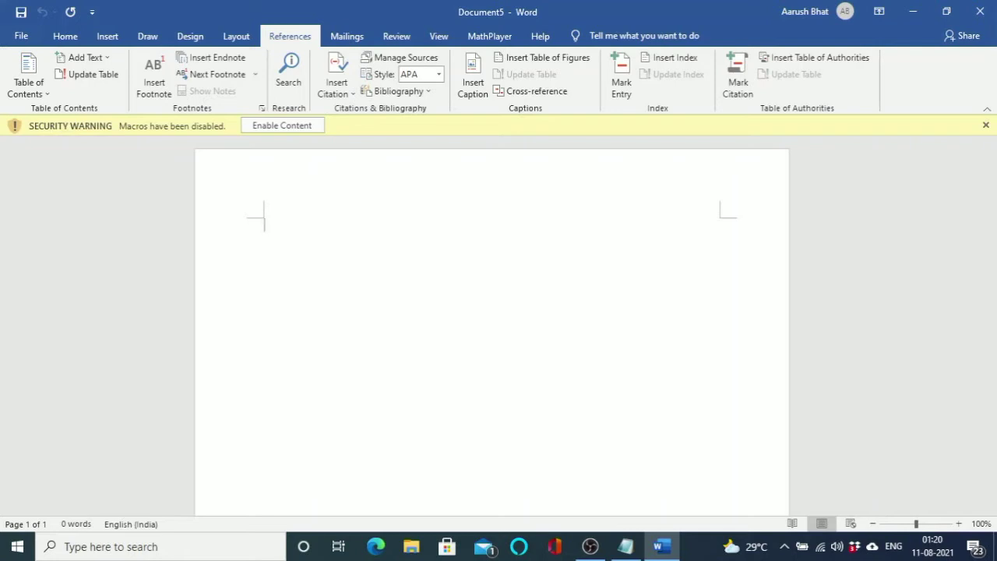
pyautogui.write('`')
pyautogui.press('BackSpace')
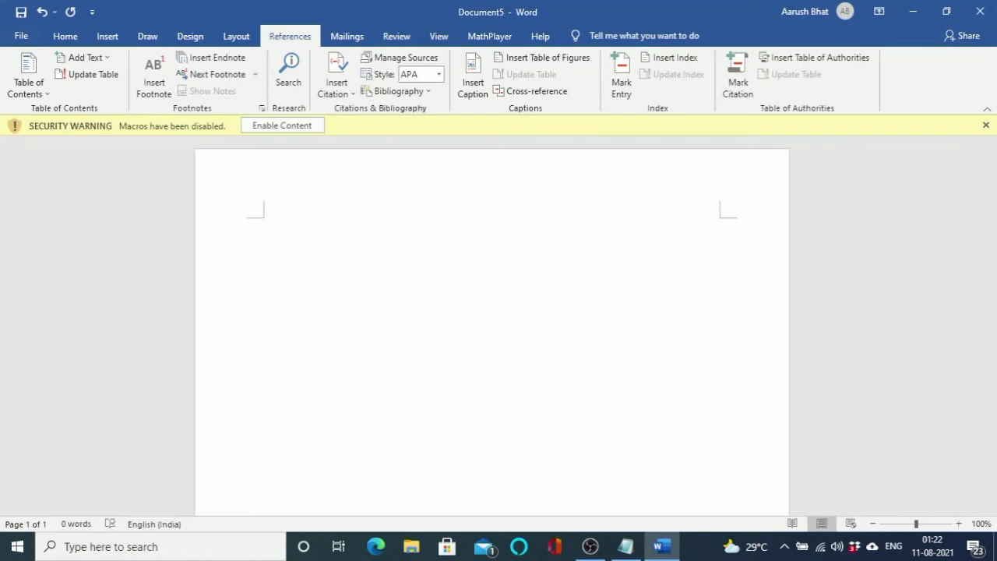
pyautogui.hotkey('alt', '=')
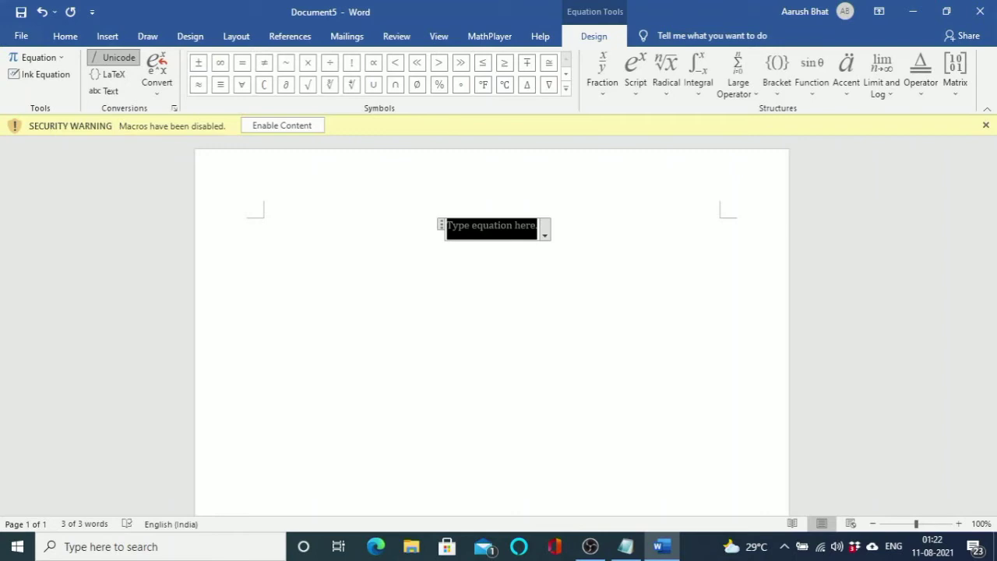
pyautogui.press('BackSpace')
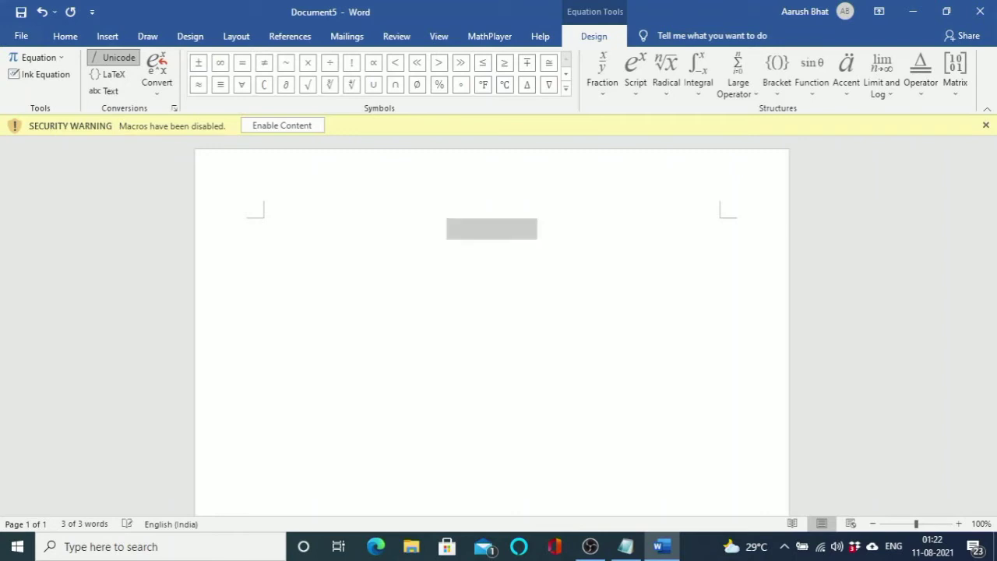
pyautogui.press('BackSpace')
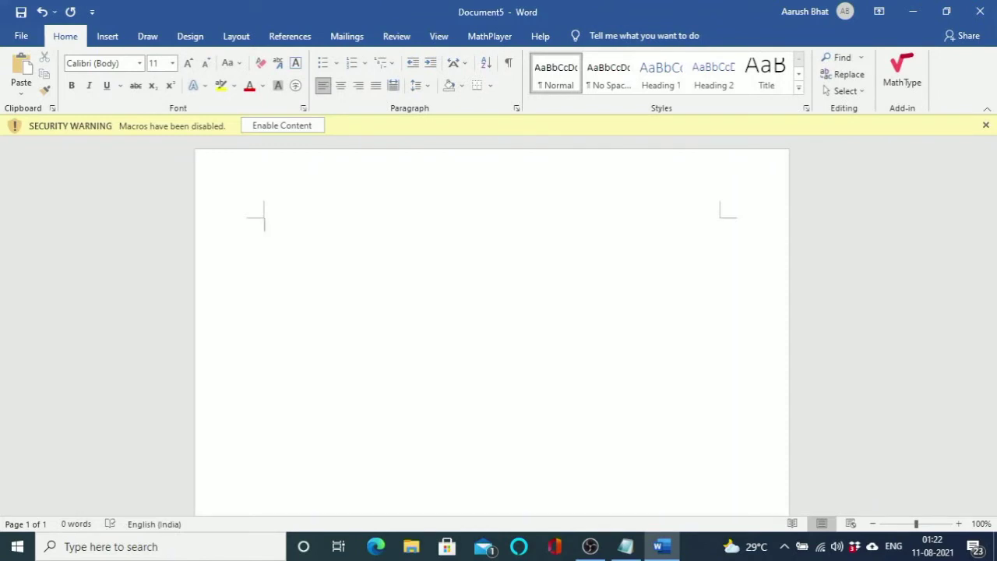
# Insert a new equation and enter the Greek letter α in it using the \alpha code.
pyautogui.hotkey('alt', '=')
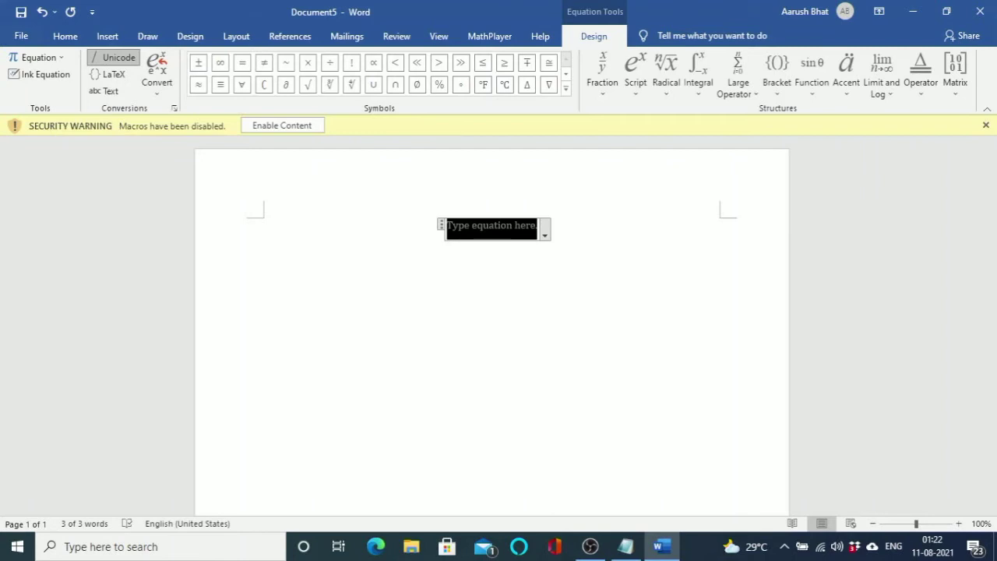
pyautogui.press('Left')
pyautogui.press('Right')
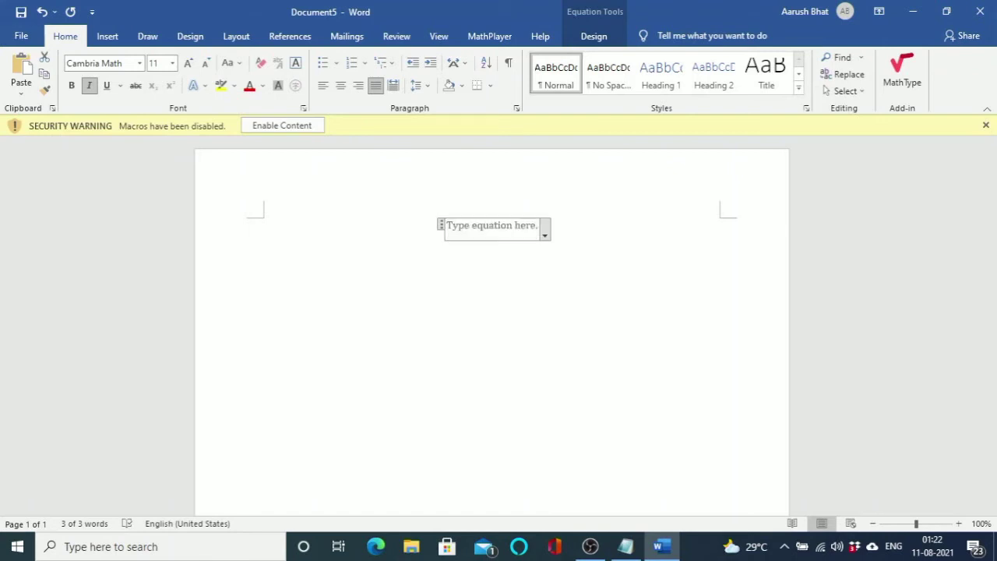
pyautogui.press('Right')
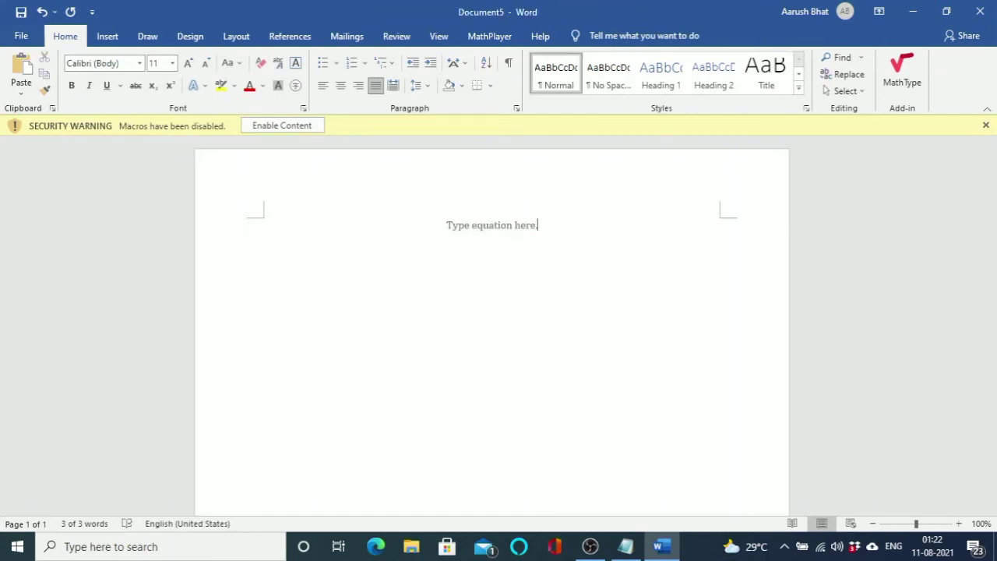
pyautogui.press('Left')
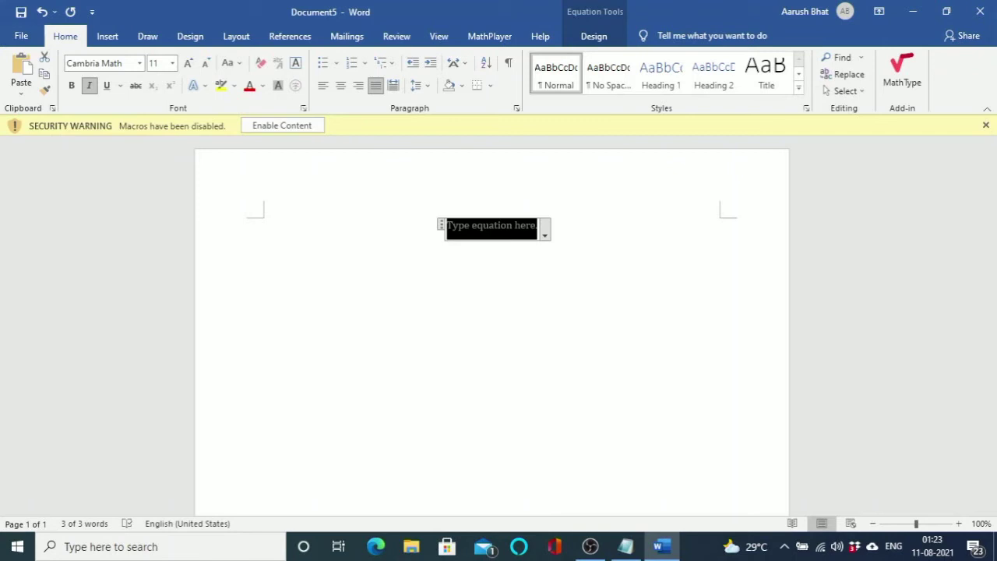
pyautogui.press('Right')
pyautogui.press('Left')
pyautogui.write('\\a')
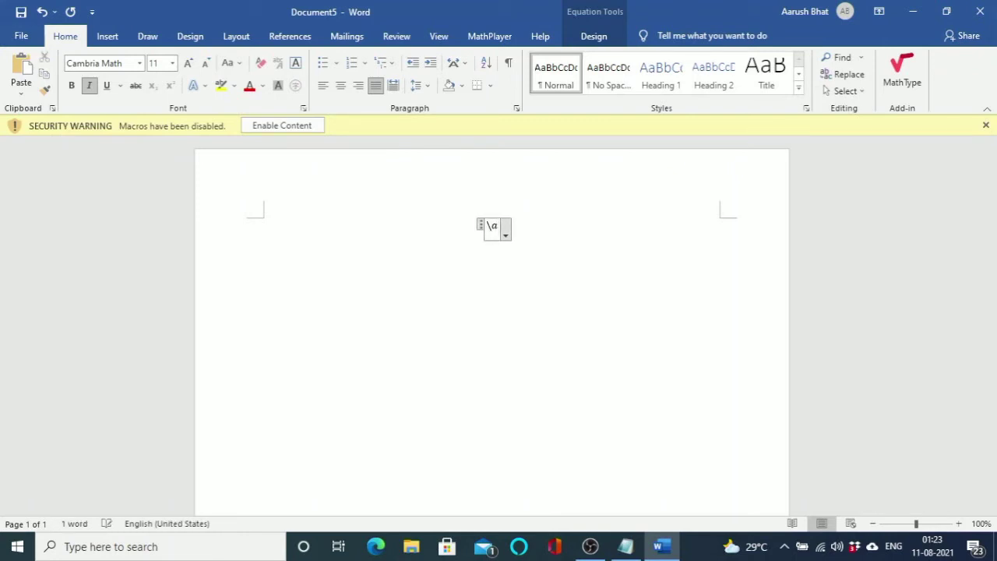
pyautogui.write('lpha')
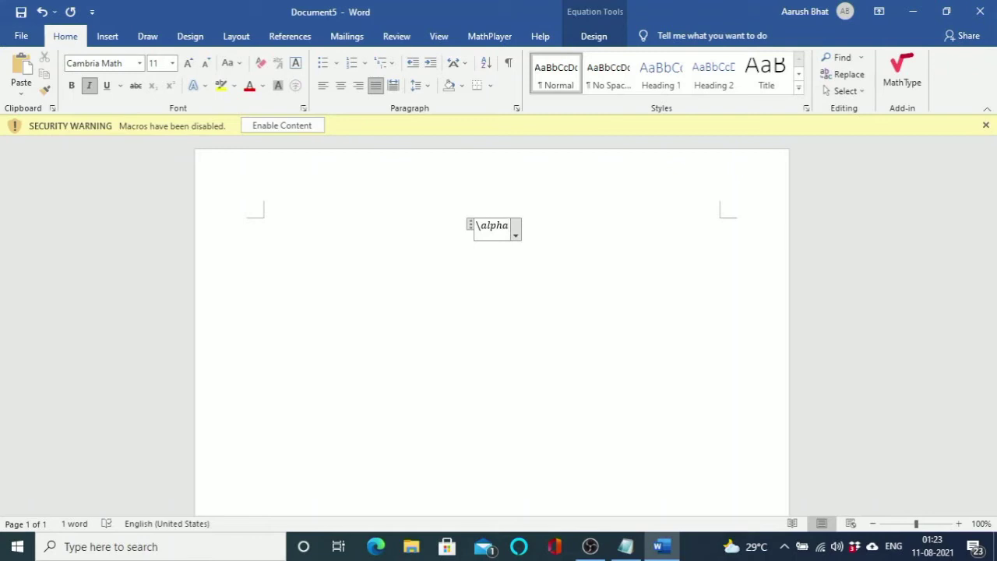
pyautogui.press('space')
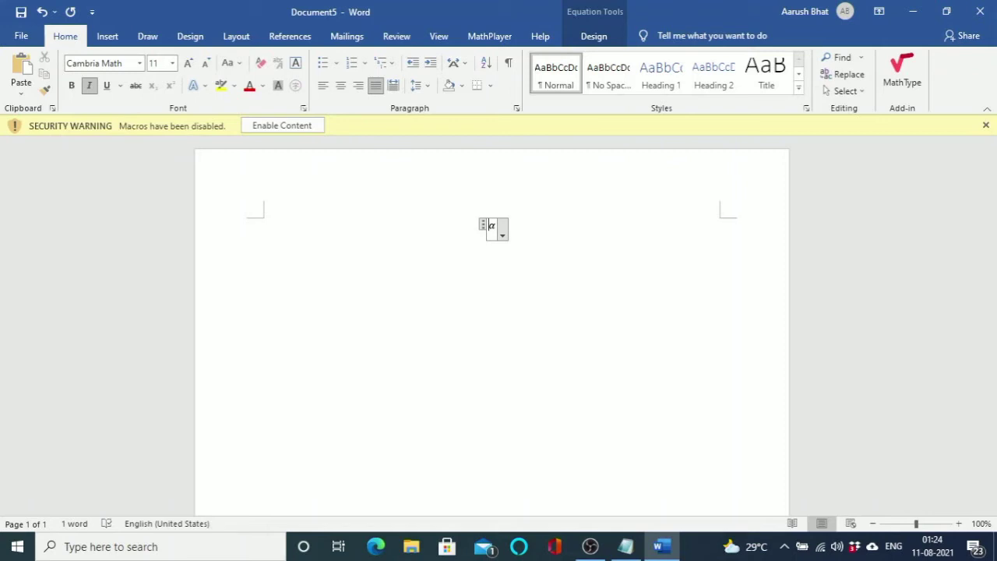
# Add β after α in the equation using the \beta code, and clear the document.
pyautogui.press('Left')
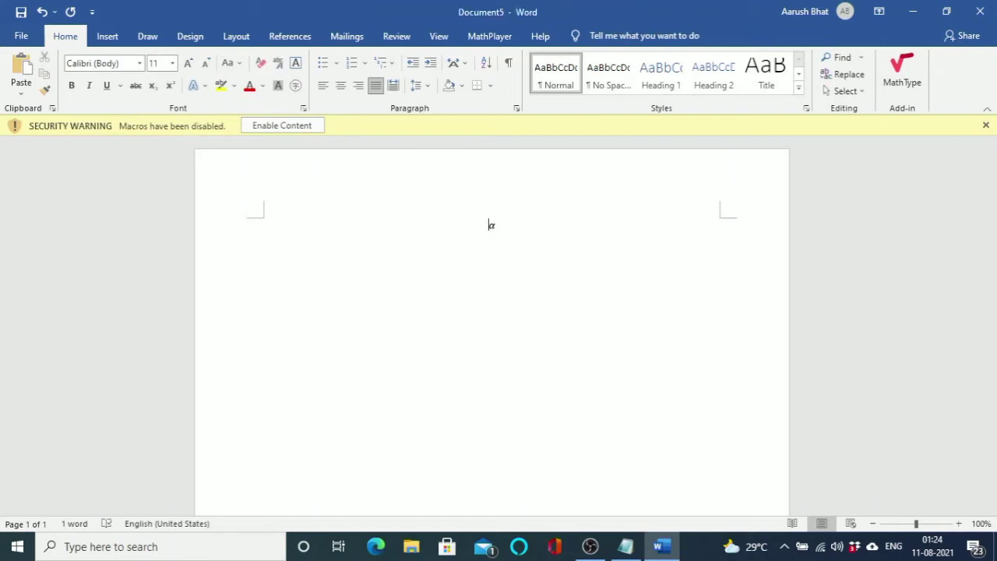
pyautogui.press('Right')
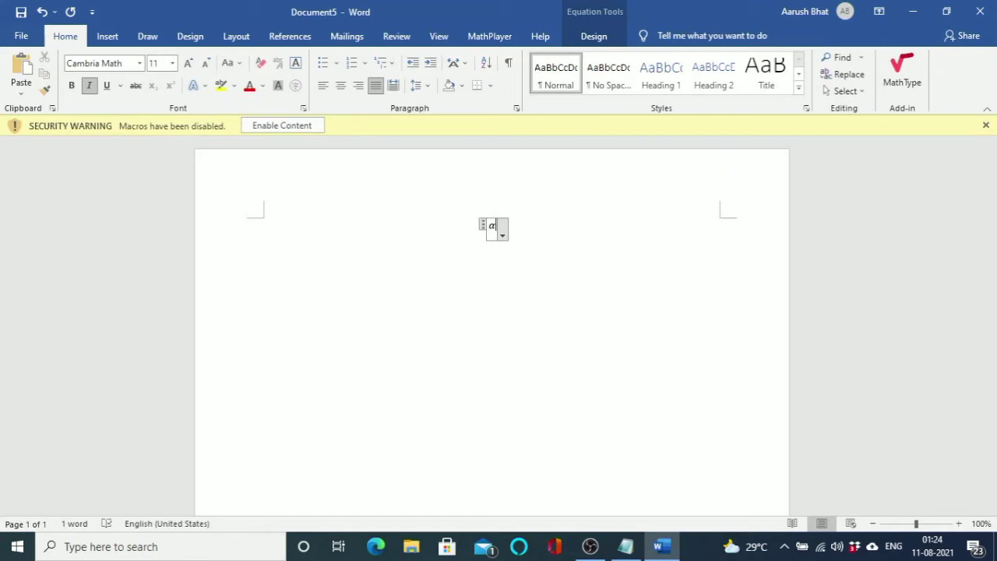
pyautogui.write('\x08e')
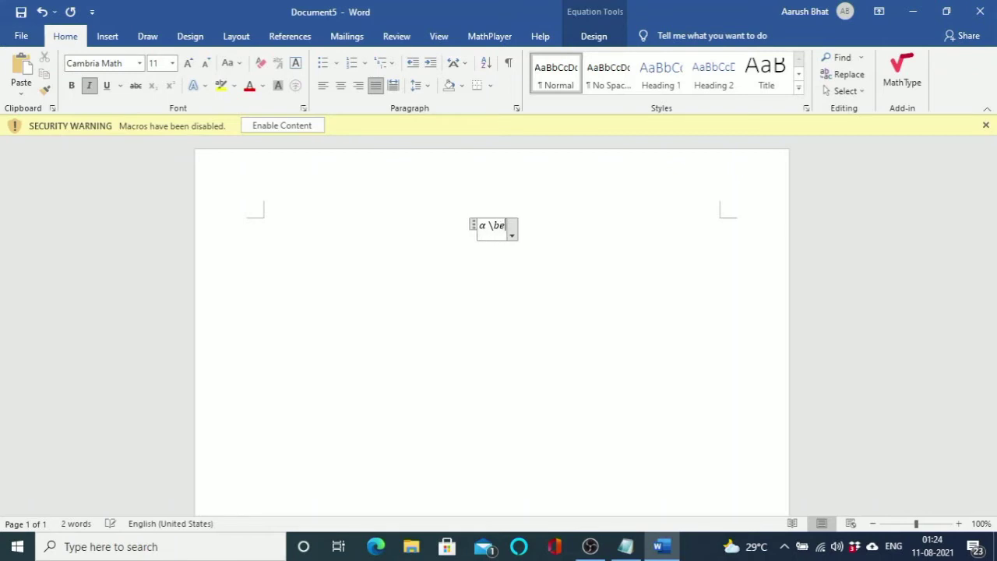
pyautogui.write('ta')
pyautogui.press('BackSpace')
pyautogui.write('a')
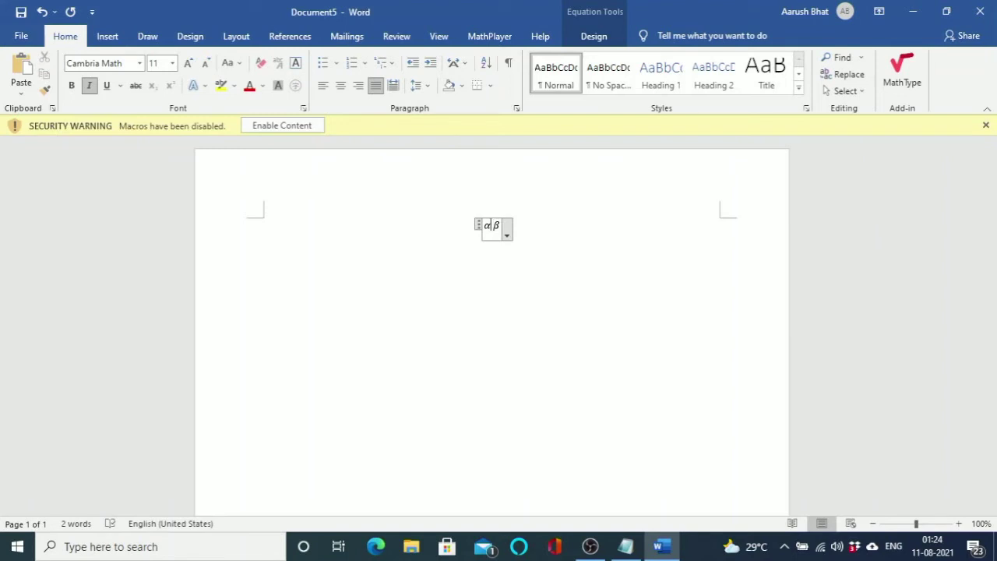
pyautogui.press('Right')
pyautogui.hotkey('ctrl', 'a')
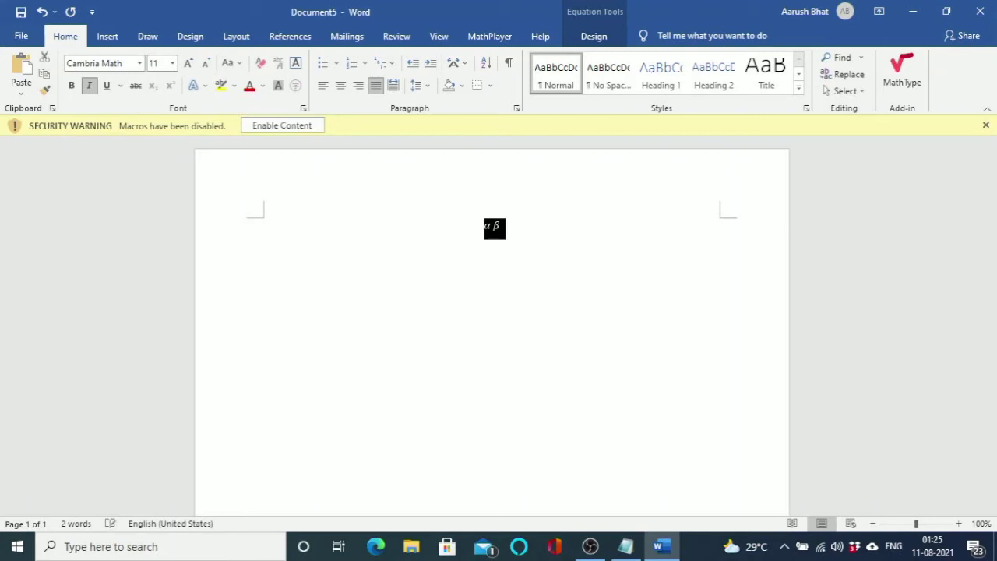
pyautogui.press('BackSpace')
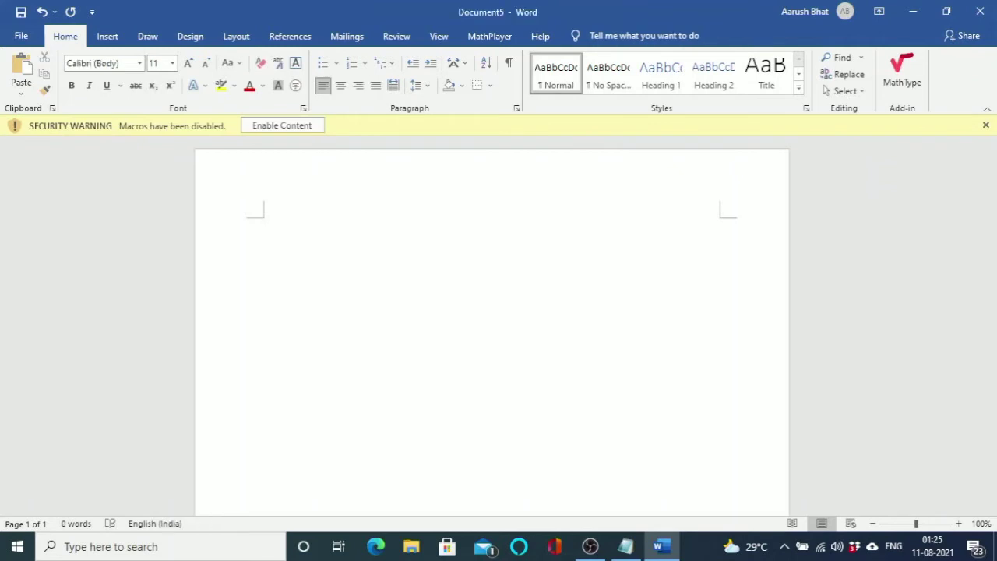
# Insert a new equation reading α + β = x and continue on a new line below it.
pyautogui.hotkey('alt', '=')
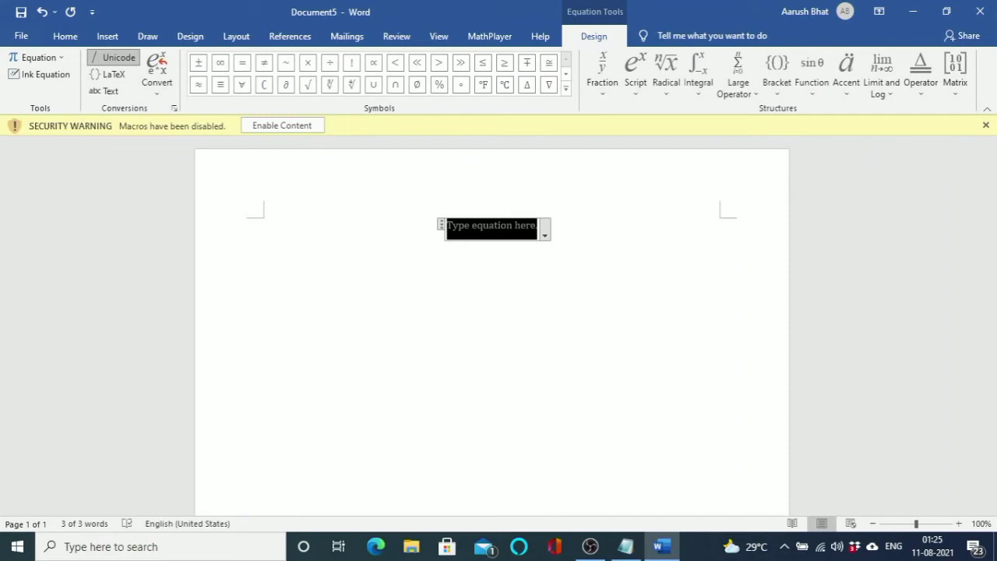
pyautogui.write('\\alpha')
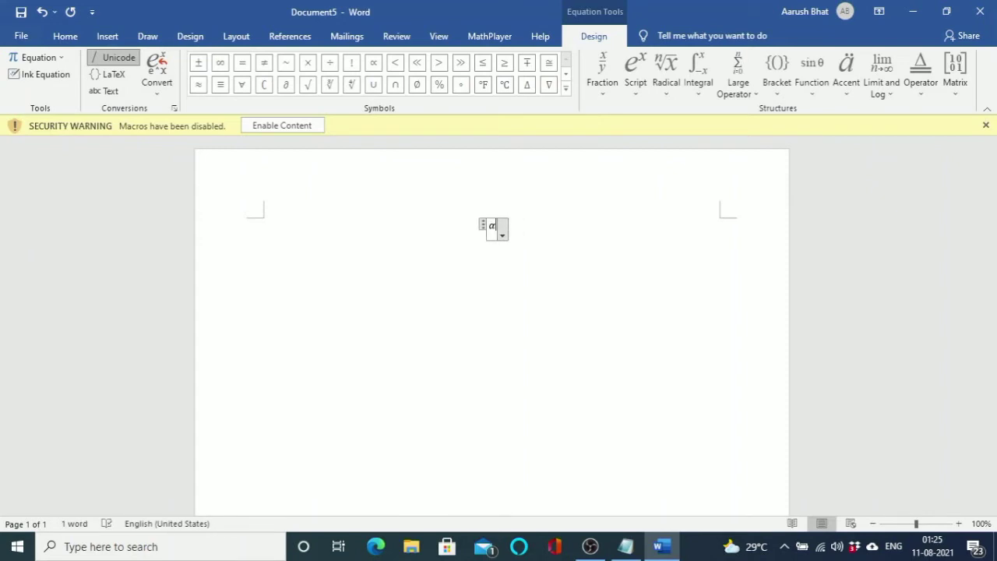
pyautogui.write('+be')
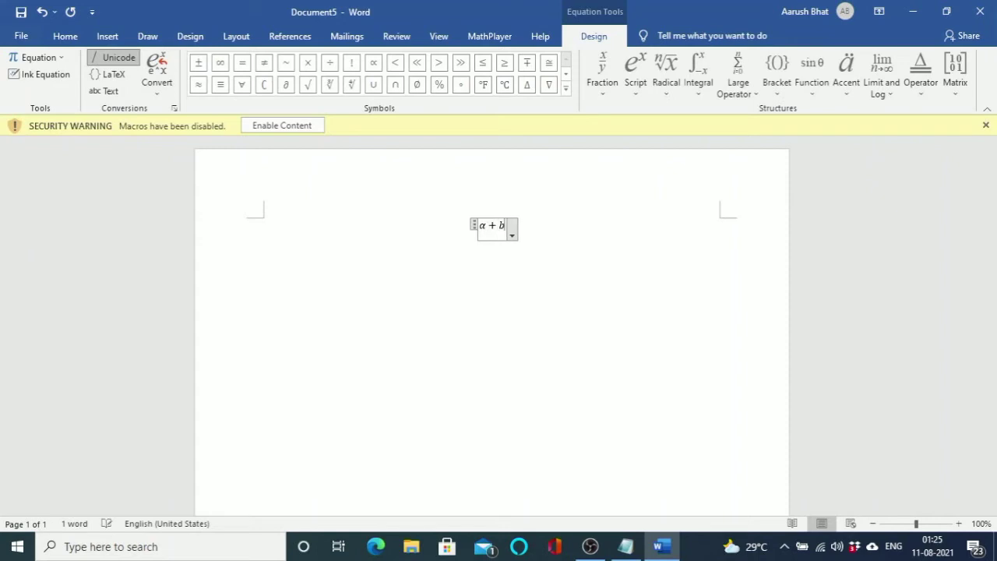
pyautogui.press('BackSpace')
pyautogui.press('BackSpace')
pyautogui.write('\\beta ')
pyautogui.write('=')
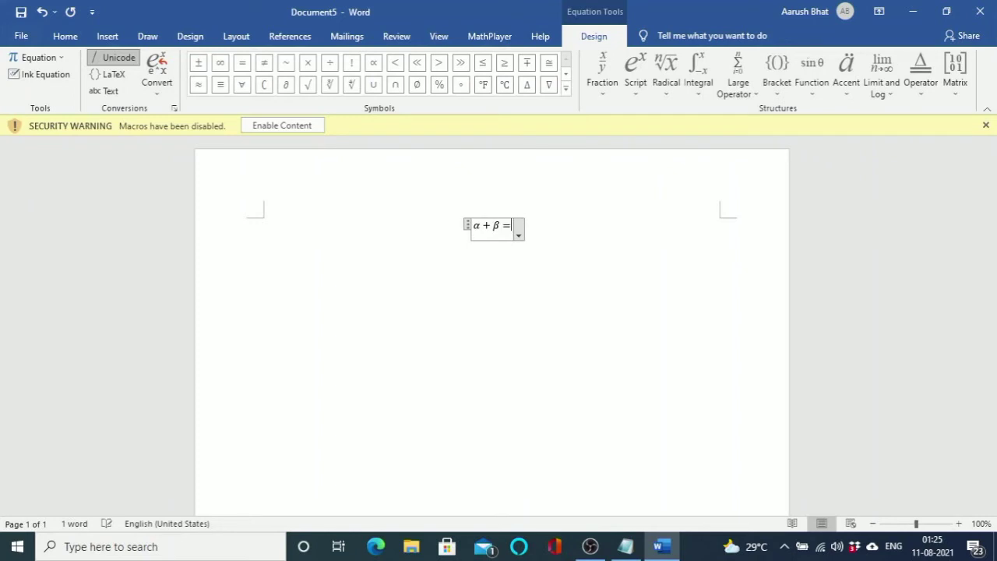
pyautogui.write('x')
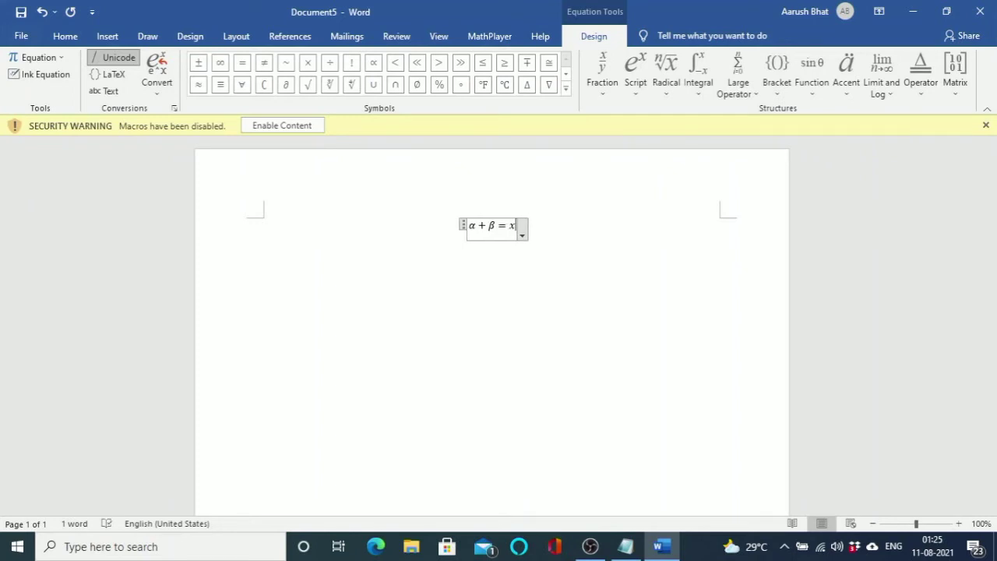
pyautogui.press('Return')
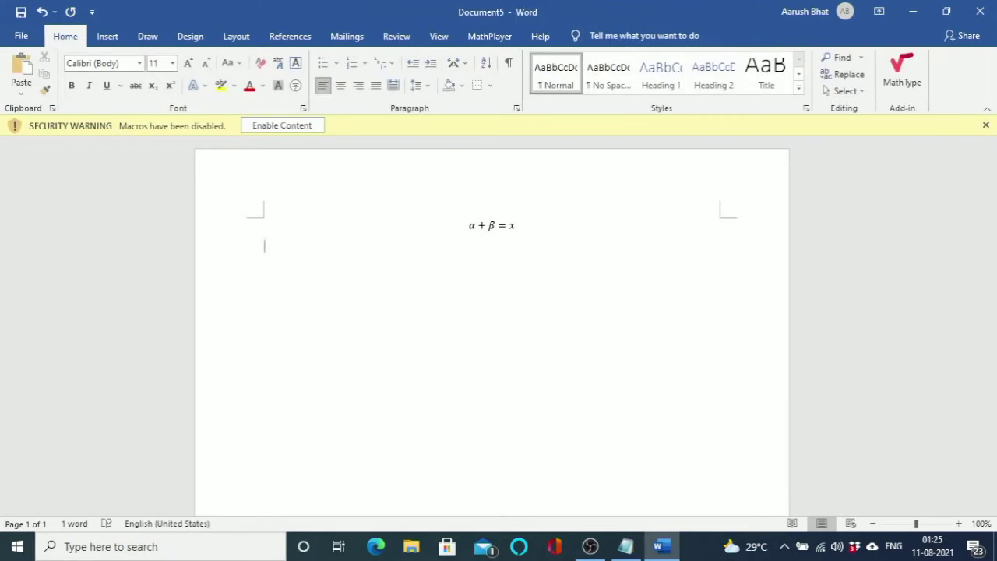
# Review the α + β = x equation by moving the cursor into it, through its terms and back out.
pyautogui.press('Up')
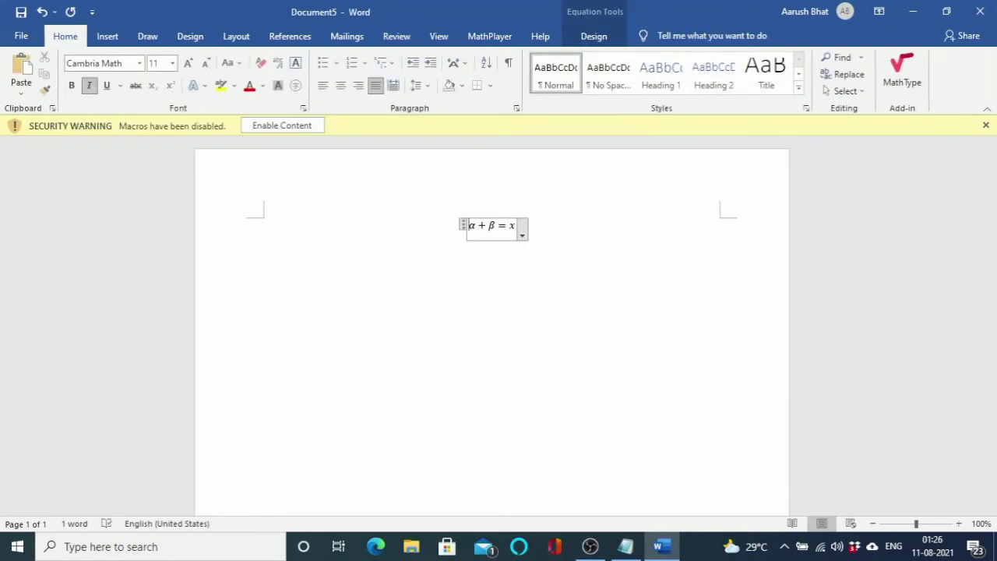
pyautogui.press('Down')
pyautogui.press('Up')
pyautogui.press('Down')
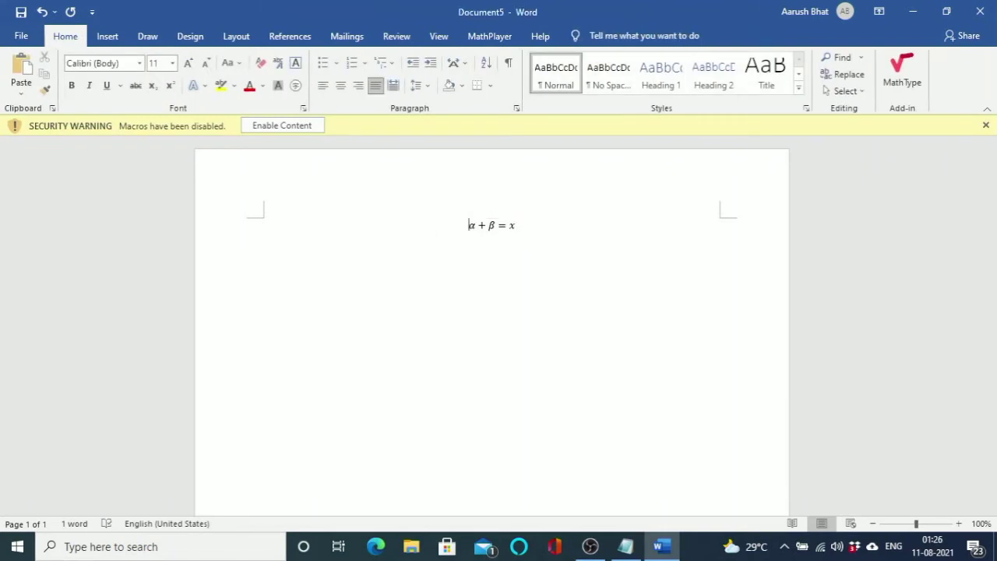
pyautogui.press('Up')
pyautogui.press('Right')
pyautogui.press('Right')
pyautogui.press('Right')
pyautogui.press('Right')
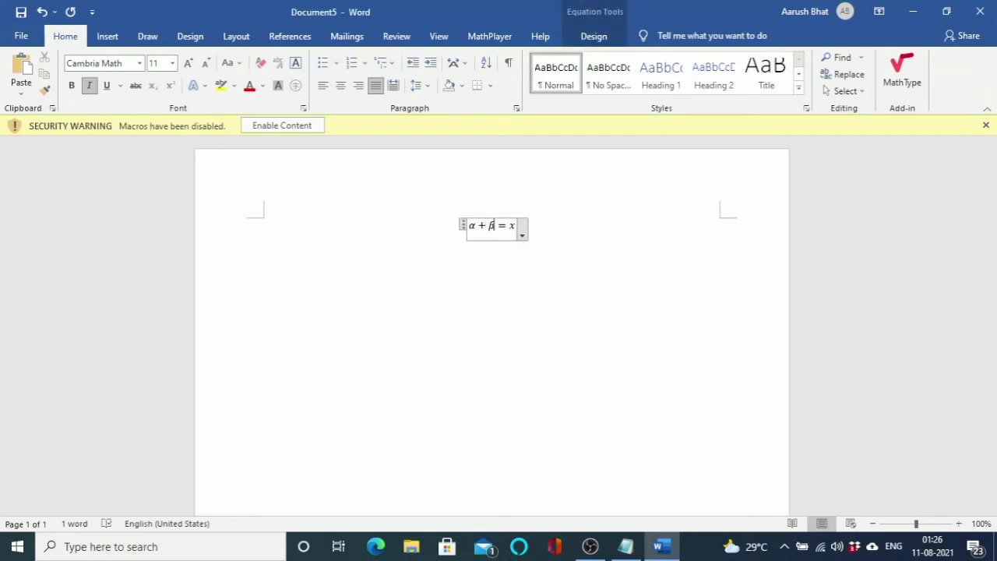
pyautogui.press('Right')
pyautogui.press('Down')
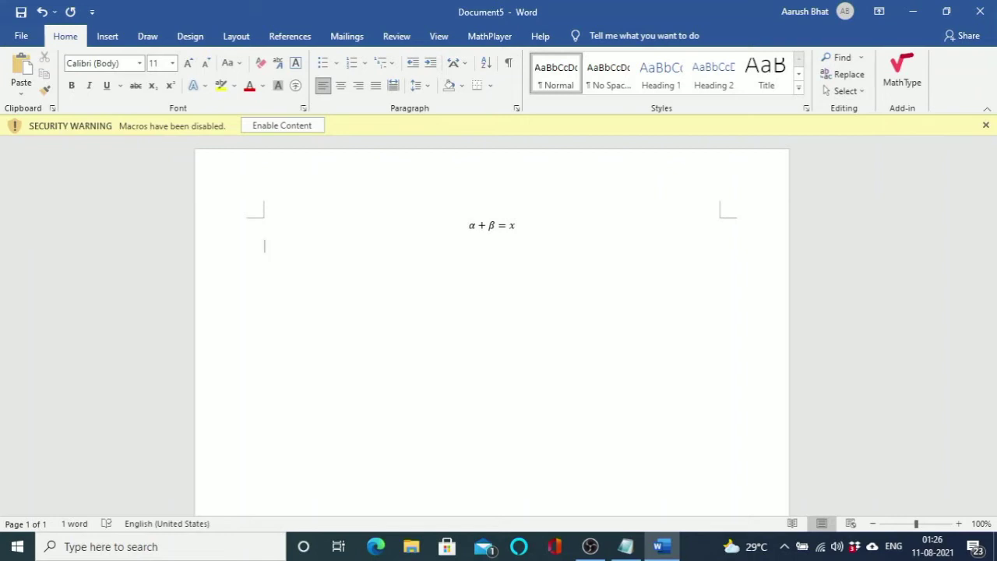
# Delete the α + β = x equation and the empty line below it.
pyautogui.press('BackSpace')
pyautogui.press('BackSpace')
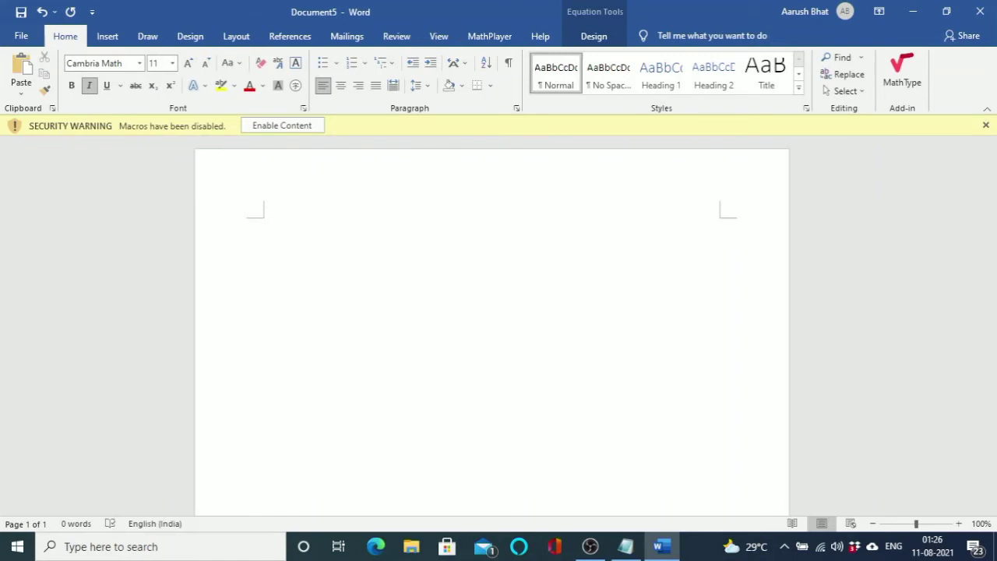
pyautogui.press('BackSpace')
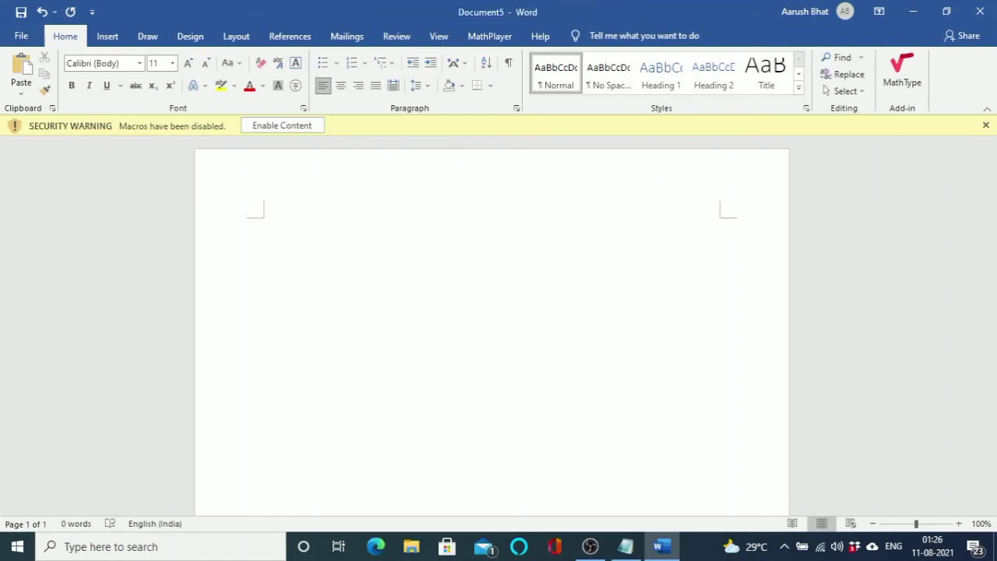
# Insert a new equation reading x + y − z = c and continue on a new line below it.
pyautogui.hotkey('alt', '=')
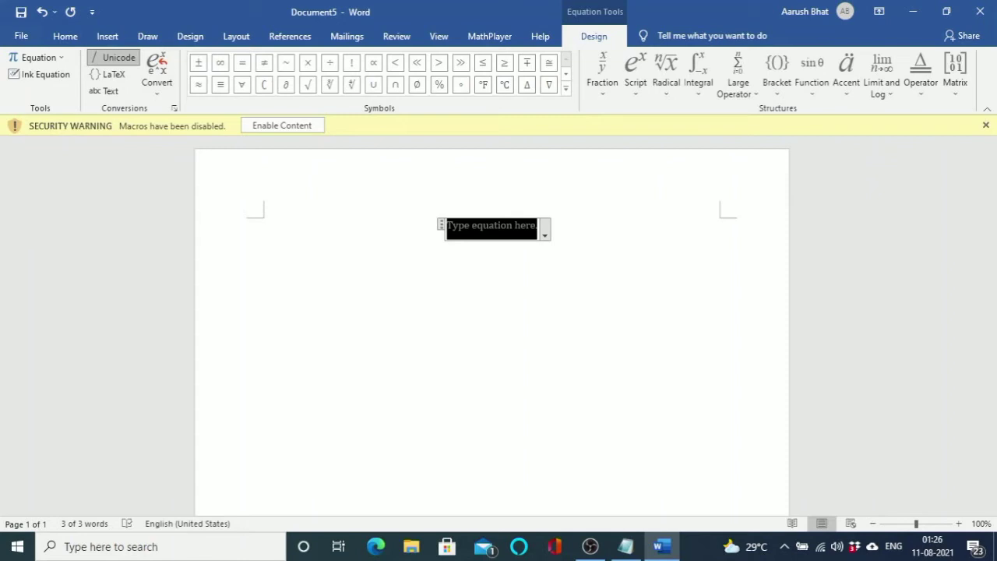
pyautogui.write('x')
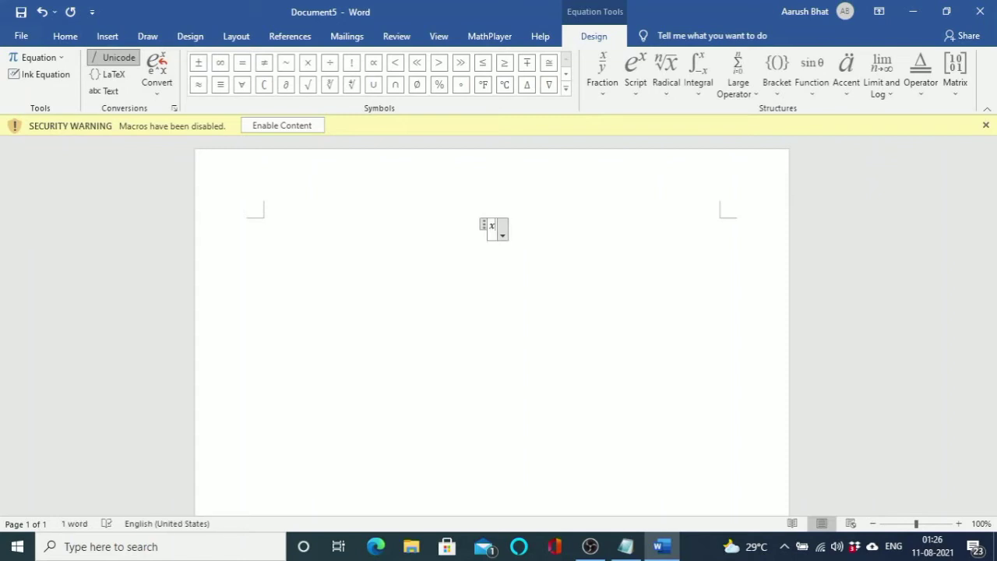
pyautogui.write('+y-')
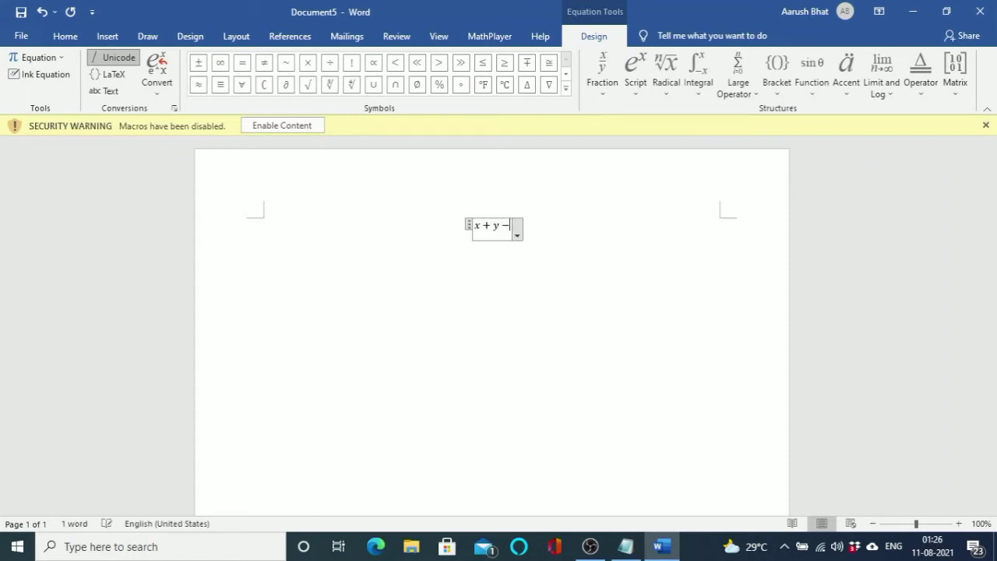
pyautogui.write('z')
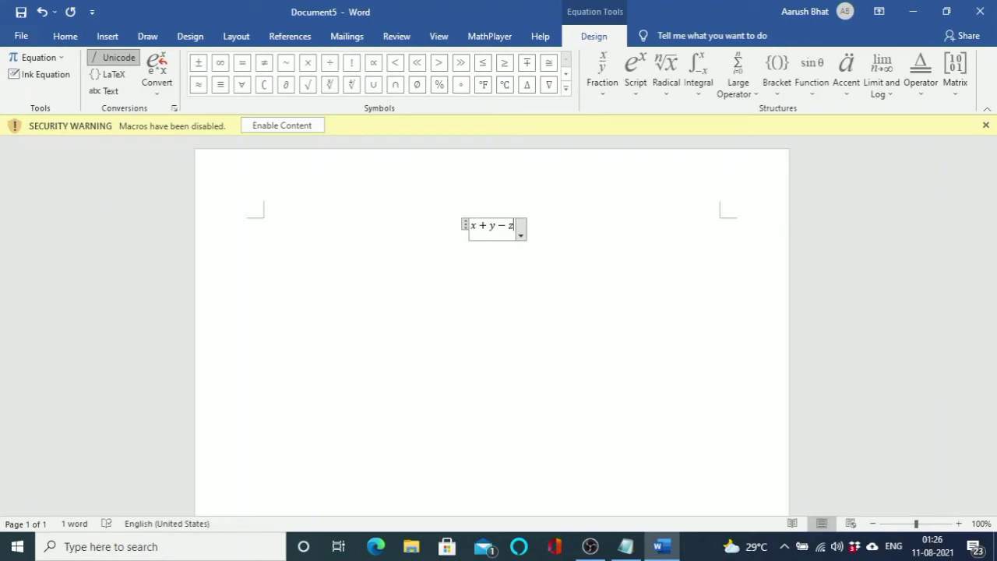
pyautogui.write('=c')
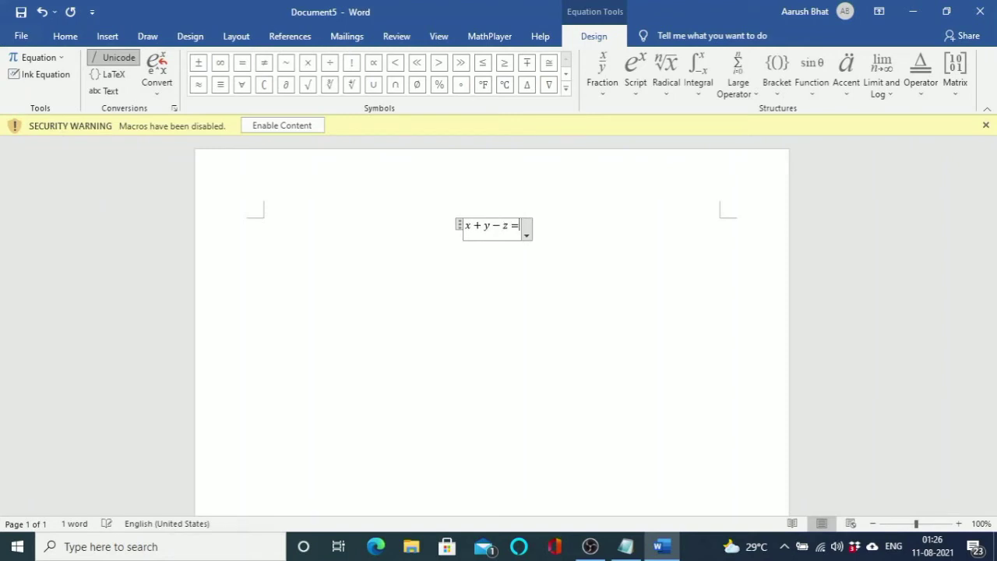
pyautogui.press('Return')
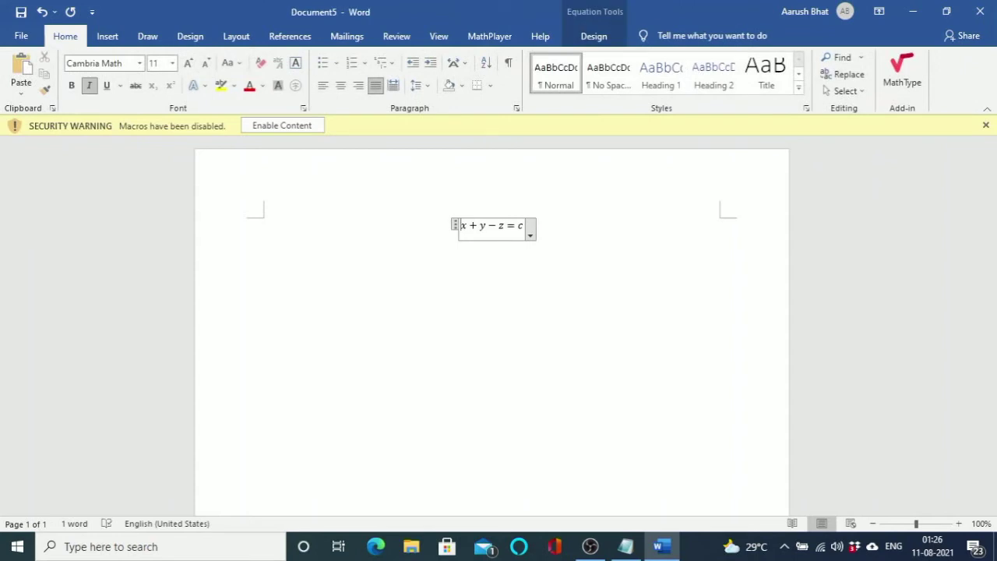
pyautogui.press('Return')
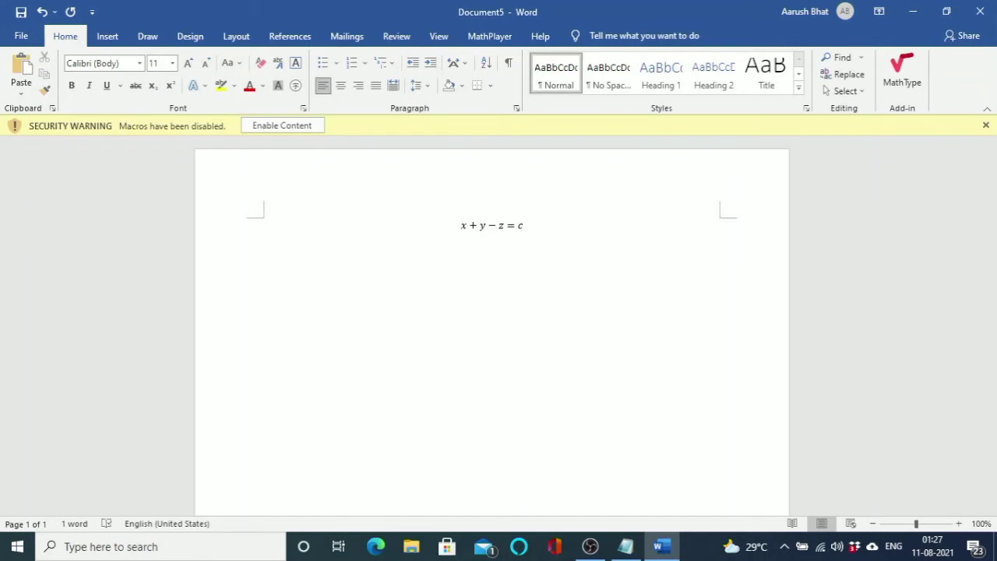
# Clear the document and start a new equation with the terms x + y − c.
pyautogui.hotkey('ctrl', 'a')
pyautogui.press('BackSpace')
pyautogui.hotkey('alt', '=')
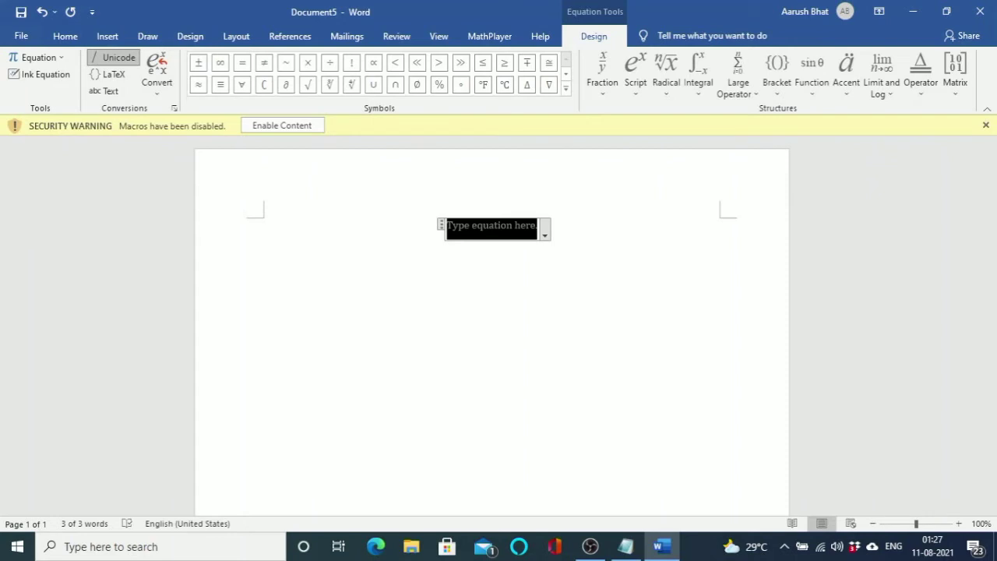
pyautogui.write('x+y-c')
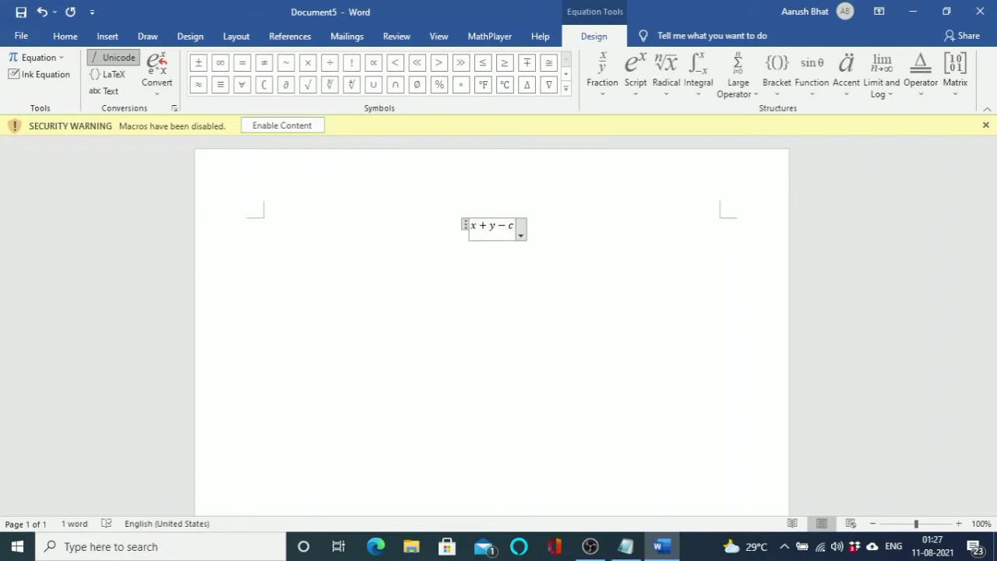
pyautogui.write('*')
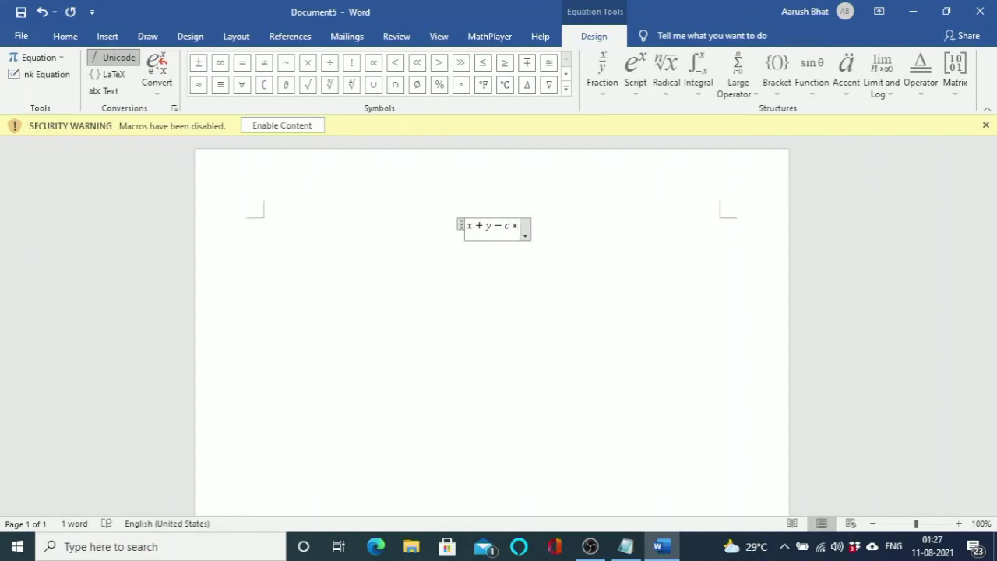
pyautogui.press('BackSpace')
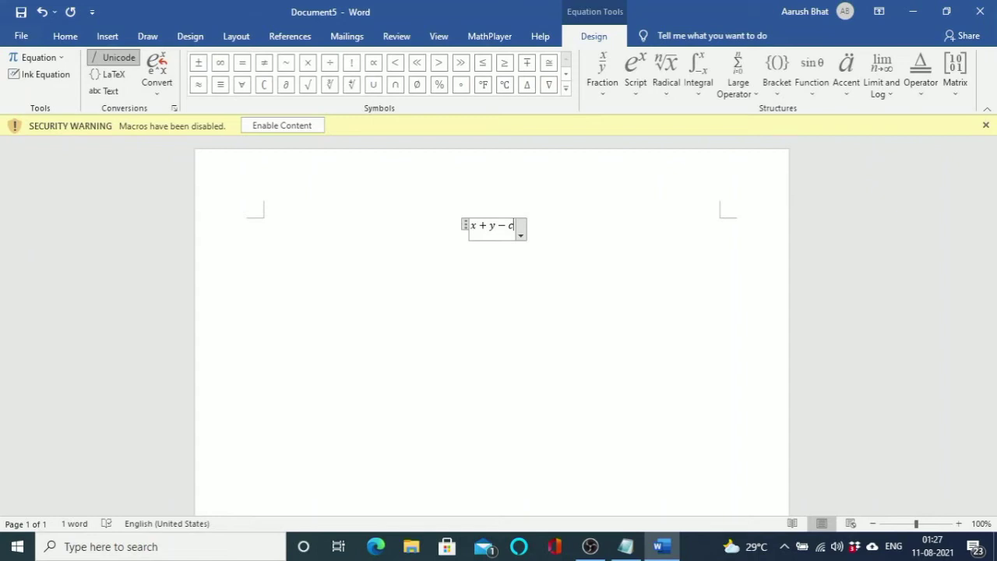
# Complete the equation with × a = c, entering the multiplication sign with the \times code, and continue on a new line below.
pyautogui.write('imes')
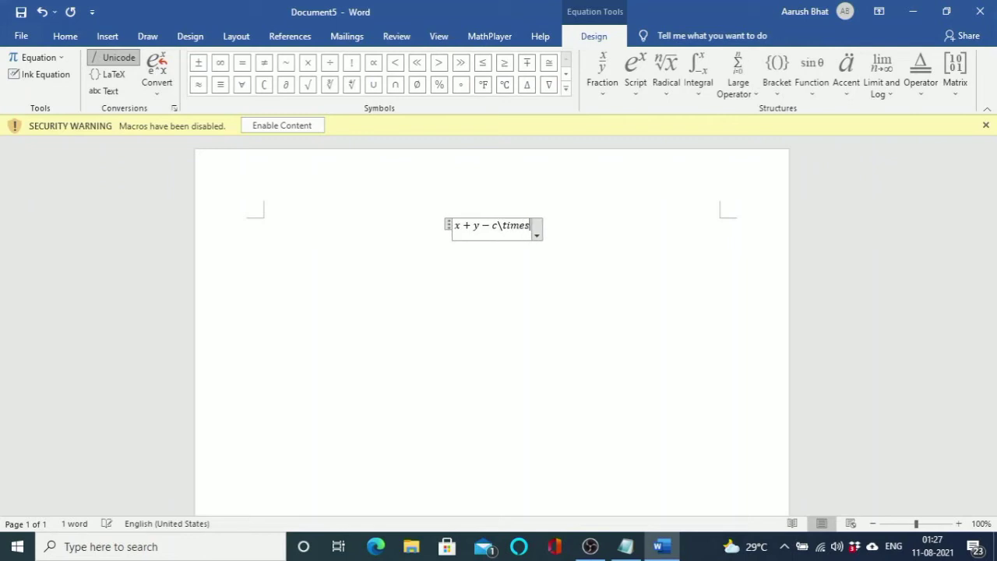
pyautogui.write(' z')
pyautogui.press('BackSpace')
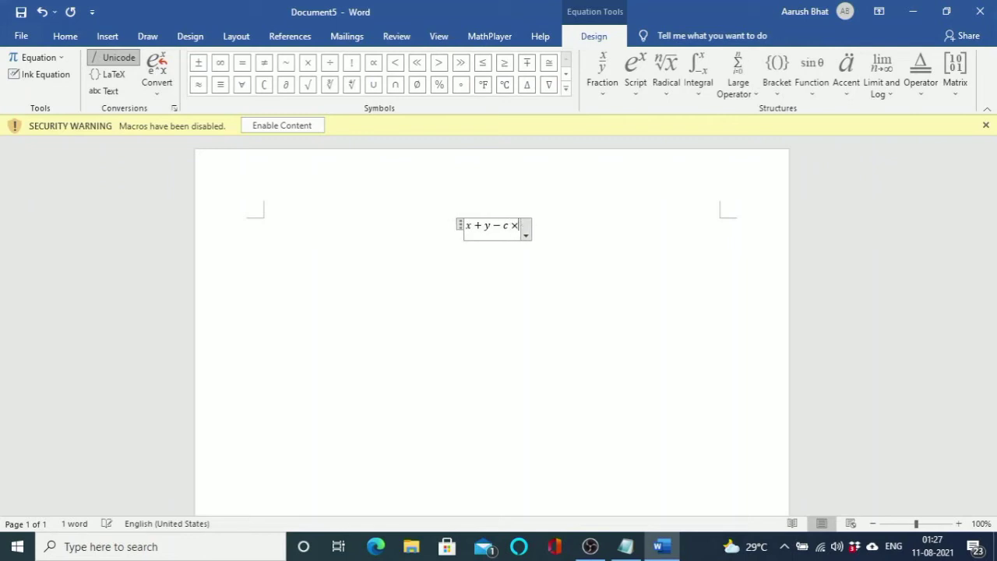
pyautogui.write('a = ')
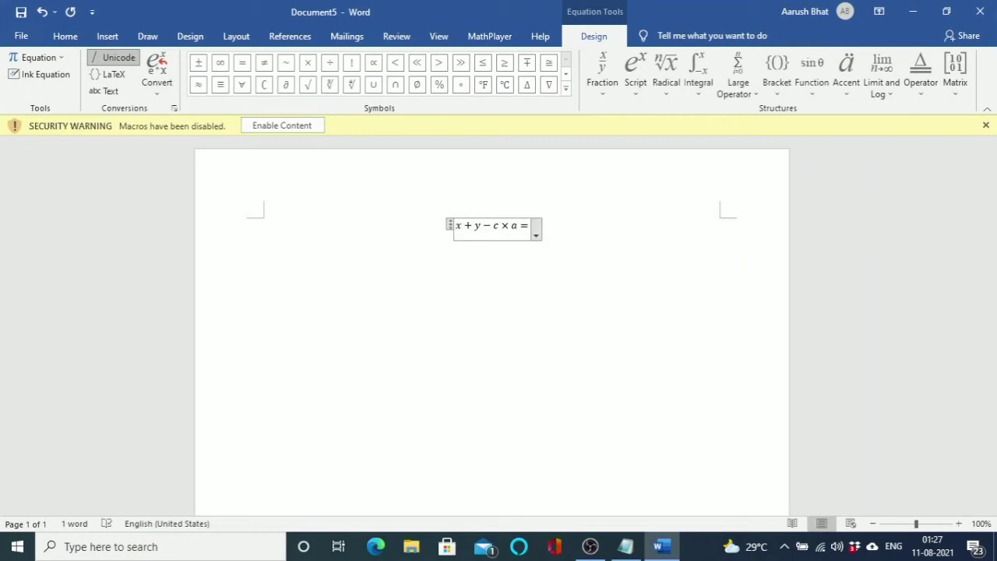
pyautogui.write('c')
pyautogui.press('Return')
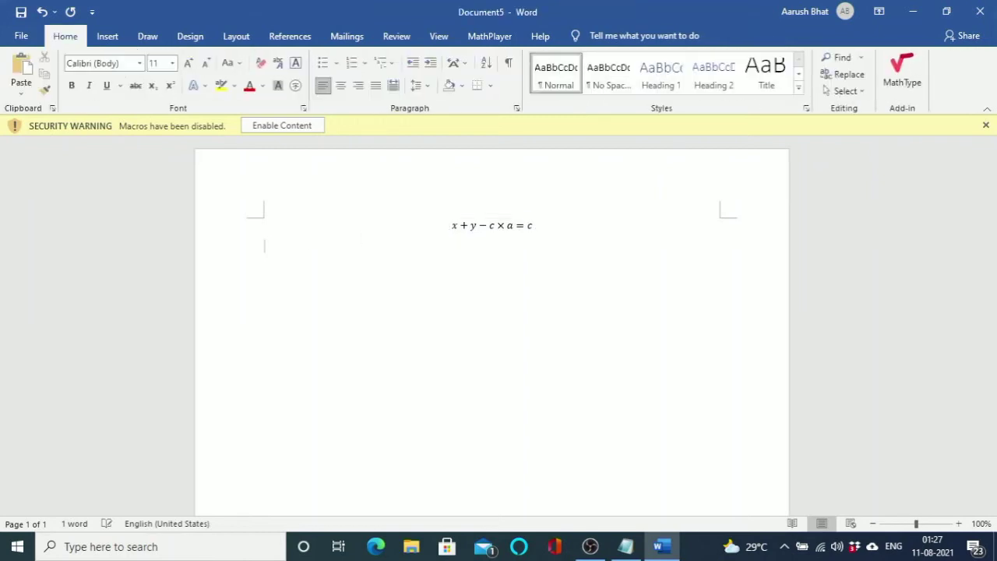
# Review the x + y − c × a = c equation by moving the cursor through its terms and back to the line below.
pyautogui.press('Up')
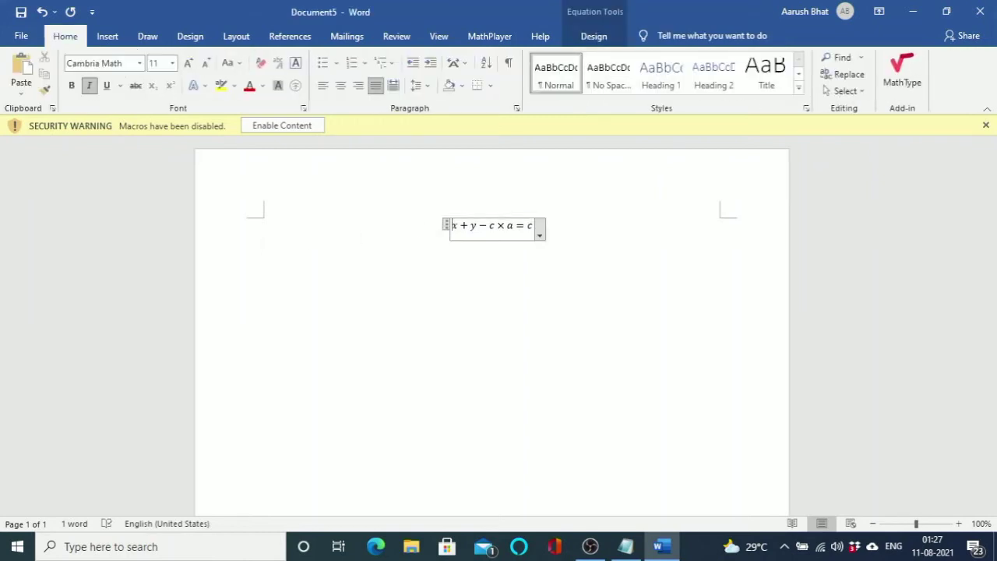
pyautogui.press('Left')
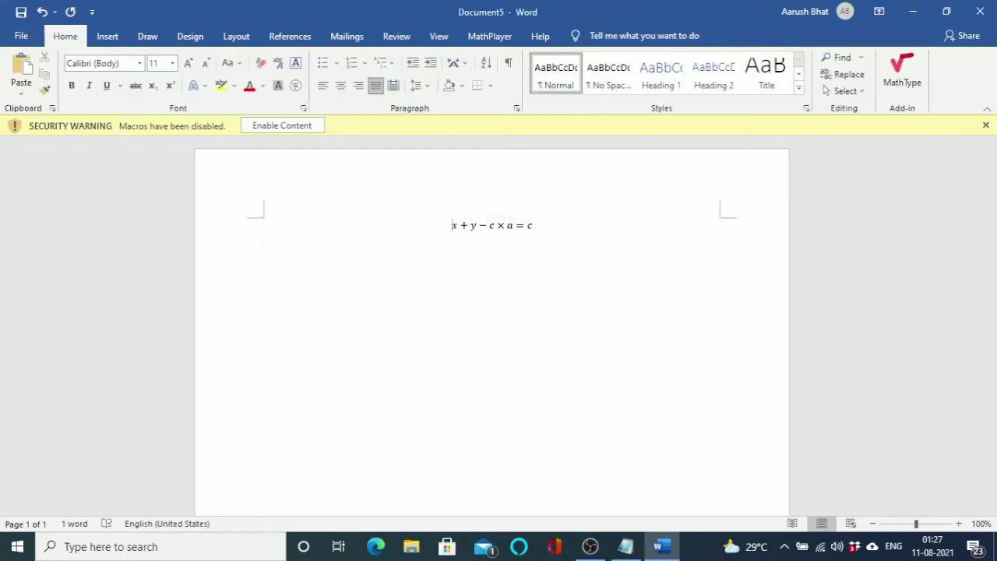
pyautogui.press('Right')
pyautogui.press('Right')
pyautogui.press('Right')
pyautogui.press('Right')
pyautogui.press('Right')
pyautogui.press('Right')
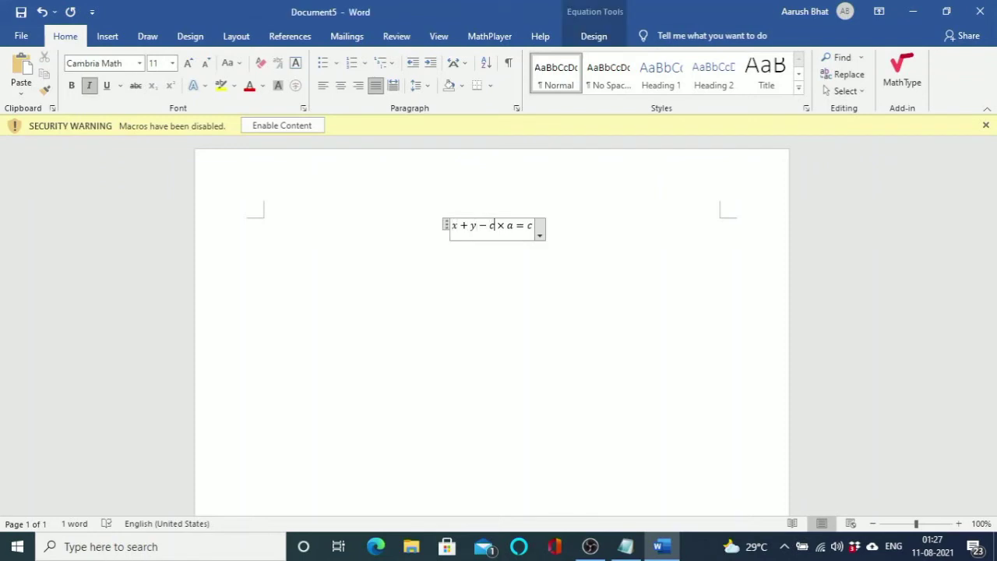
pyautogui.press('Right')
pyautogui.press('Right')
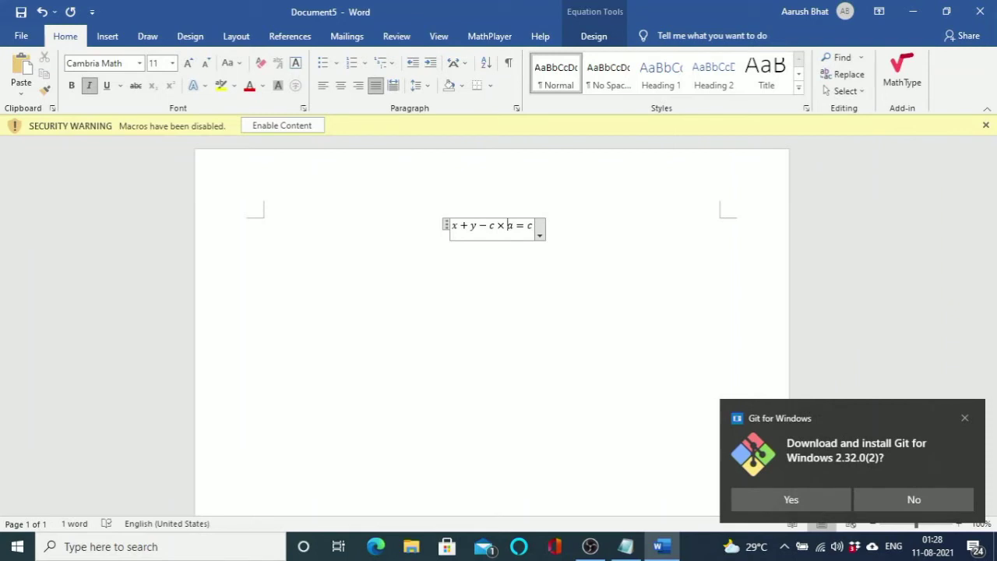
pyautogui.press('Left')
pyautogui.press('Left')
pyautogui.press('Right')
pyautogui.press('Right')
pyautogui.press('Right')
pyautogui.press('Down')
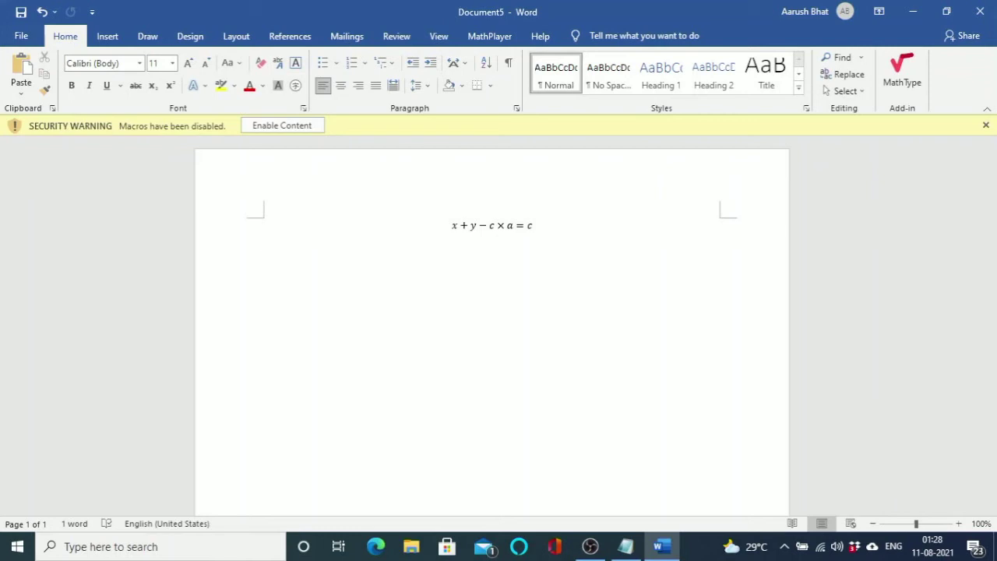
pyautogui.click(528, 226)
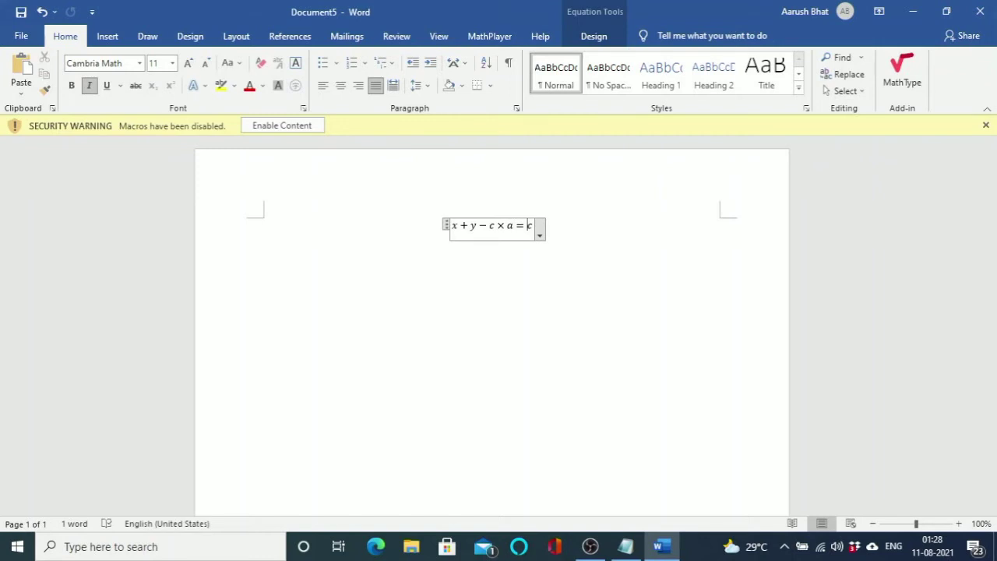
pyautogui.click(265, 246)
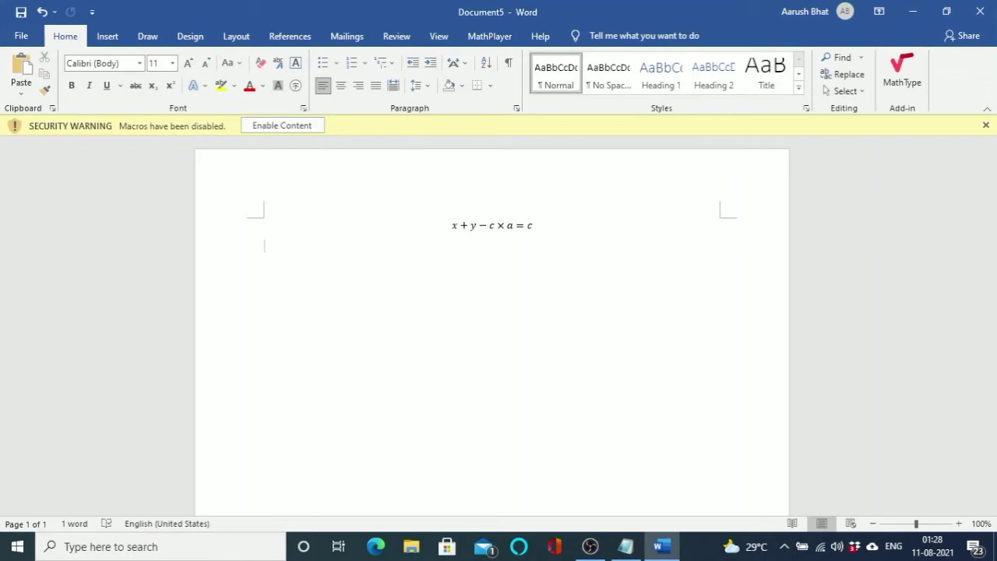
# Raise a to the power b in the equation using the ^ code, and return to the line below it.
pyautogui.click(532, 225)
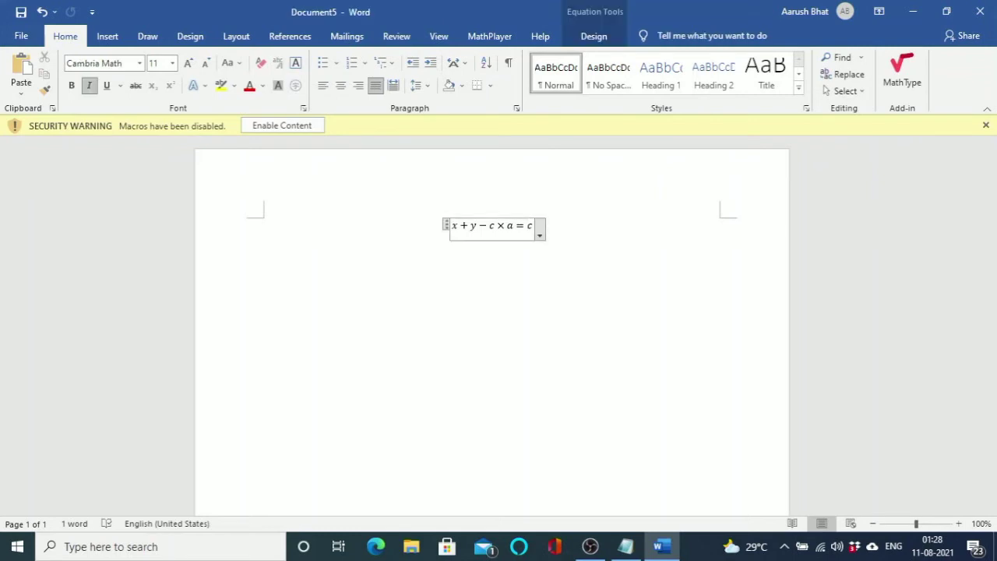
pyautogui.press('Right')
pyautogui.press('Right')
pyautogui.press('Right')
pyautogui.press('Right')
pyautogui.press('Right')
pyautogui.press('Right')
pyautogui.write('^')
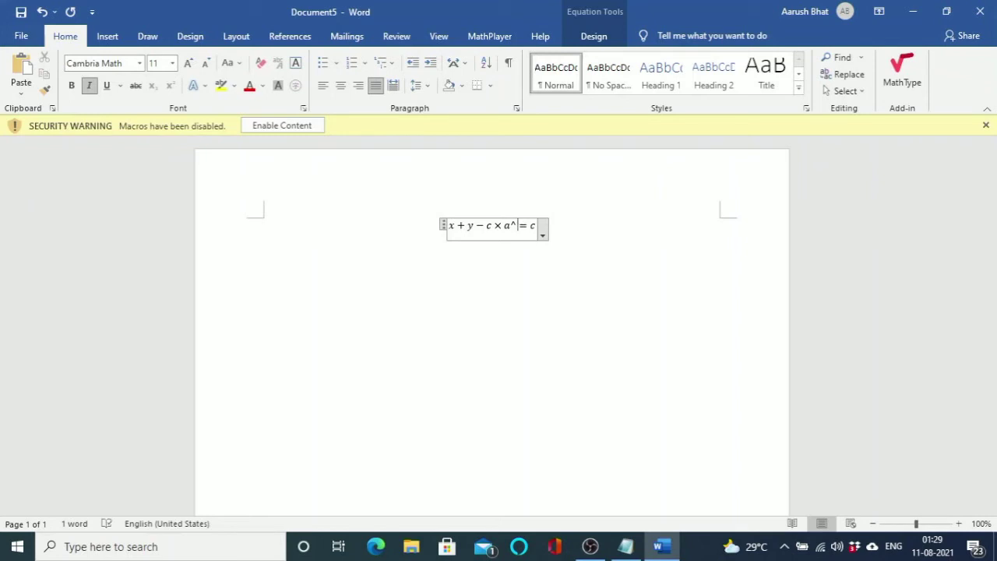
pyautogui.write('b')
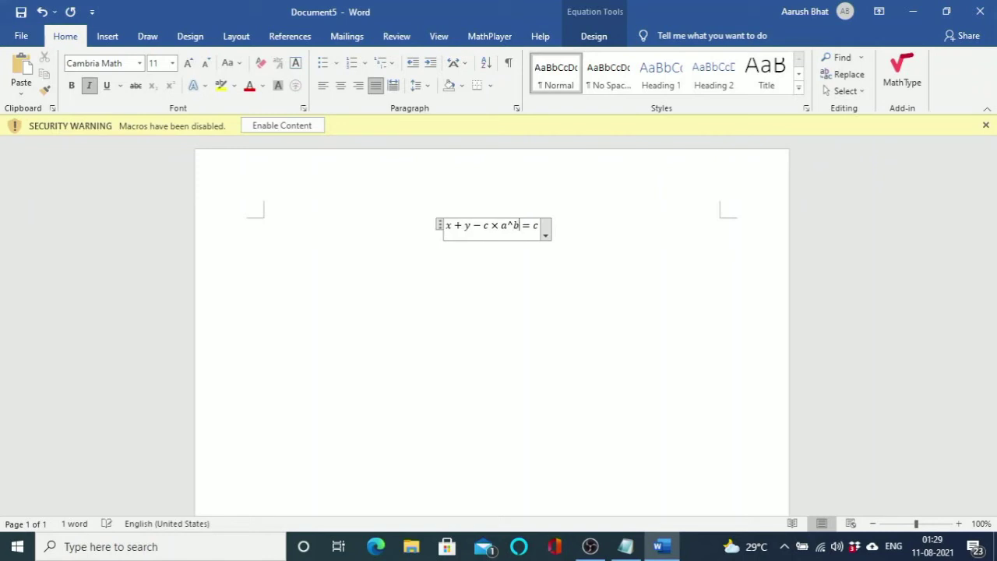
pyautogui.press('space')
pyautogui.press('Down')
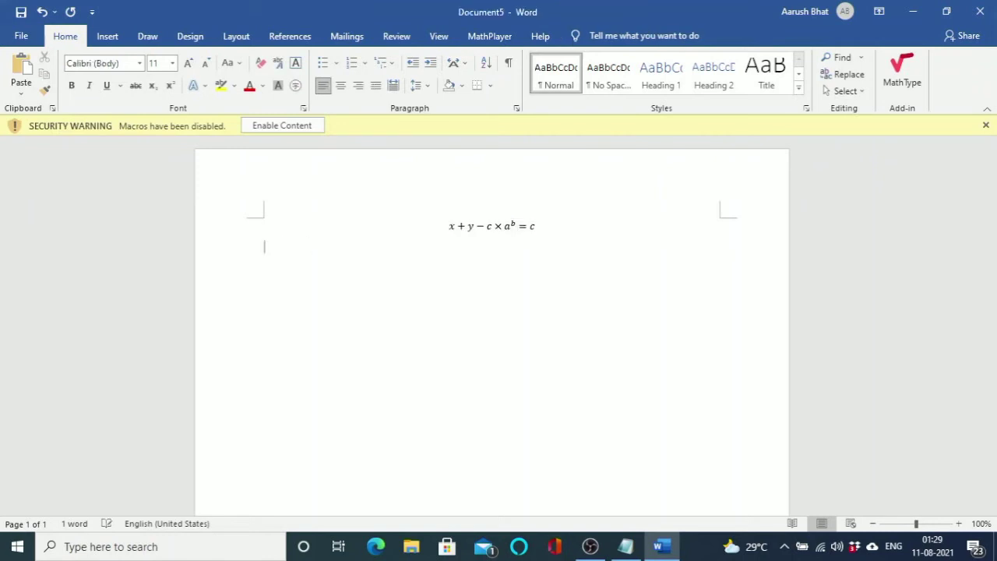
# Examine the equation by moving the cursor through its terms up to a with exponent b, and select that whole term.
pyautogui.press('Up')
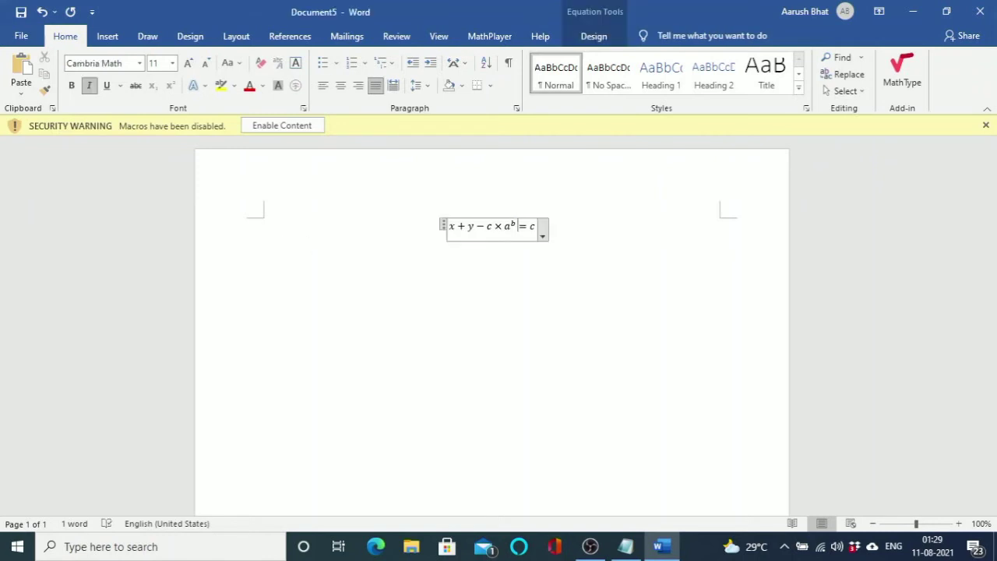
pyautogui.press('Down')
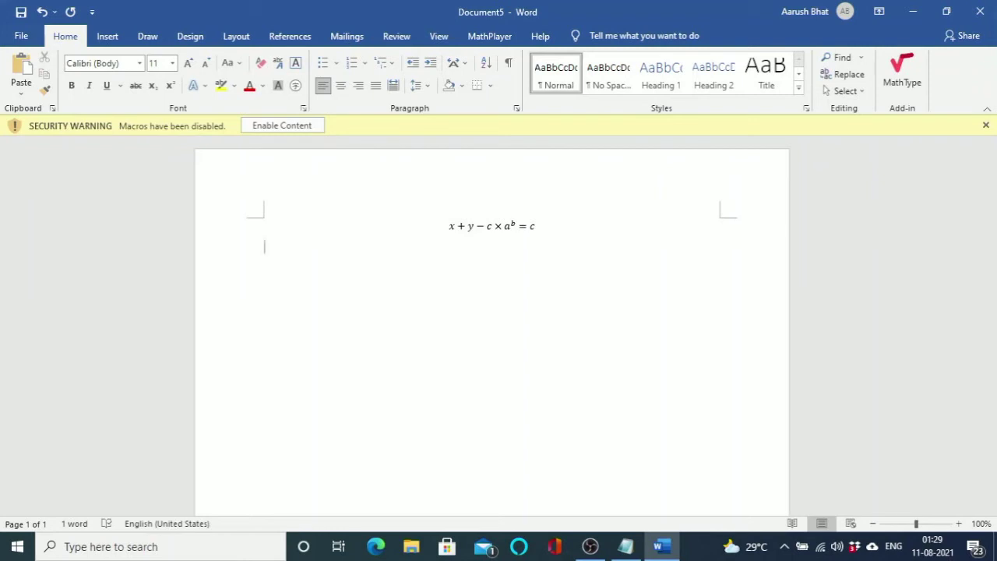
pyautogui.press('Up')
pyautogui.press('Right')
pyautogui.press('Right')
pyautogui.press('Right')
pyautogui.press('Right')
pyautogui.press('Right')
pyautogui.press('Right')
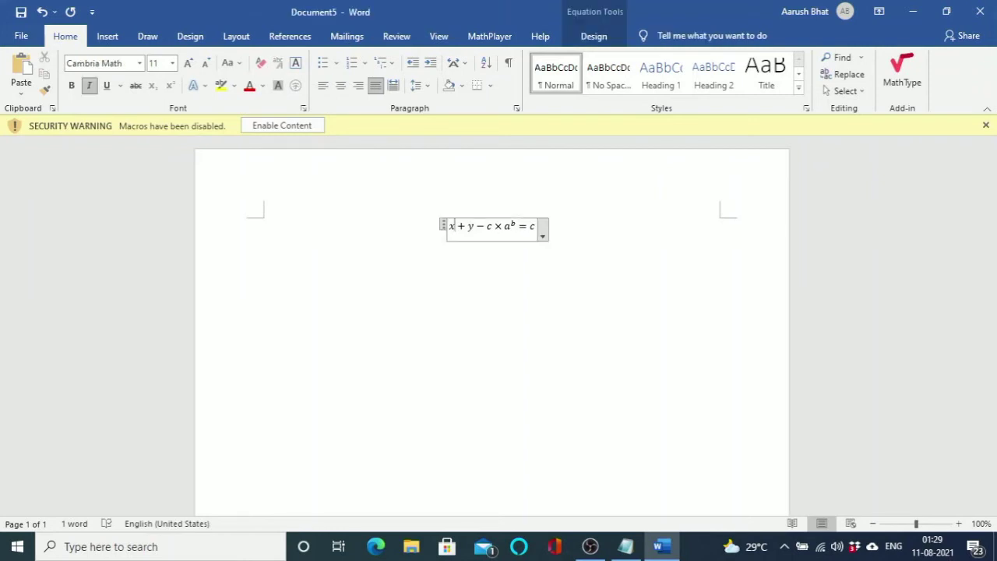
pyautogui.press('Right')
pyautogui.press('Right')
pyautogui.press('Right')
pyautogui.press('Right')
pyautogui.hotkey('shift', 'Left')
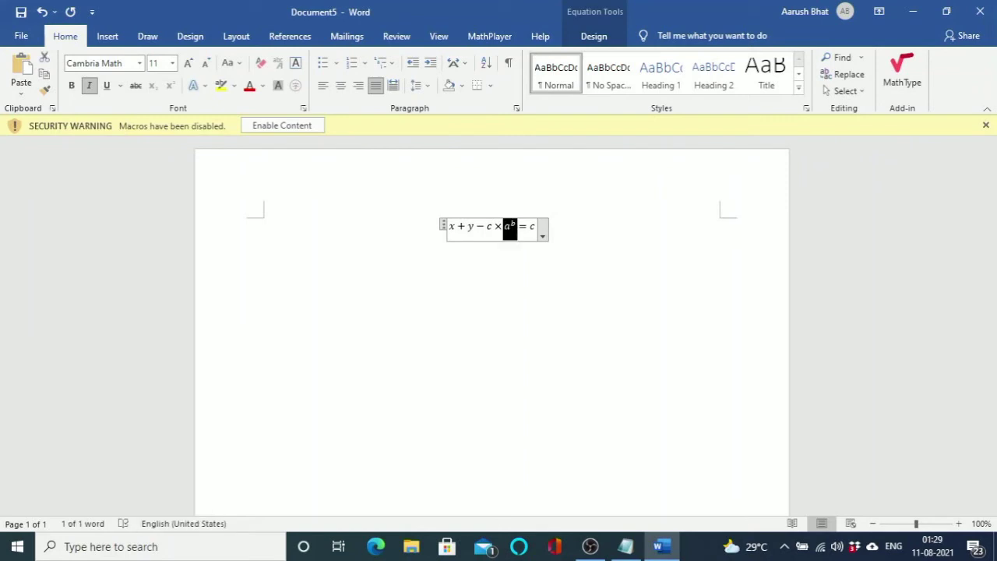
# Replace the exponent b of the term a with 2.
pyautogui.press('Left')
pyautogui.press('Right')
pyautogui.press('Right')
pyautogui.press('Right')
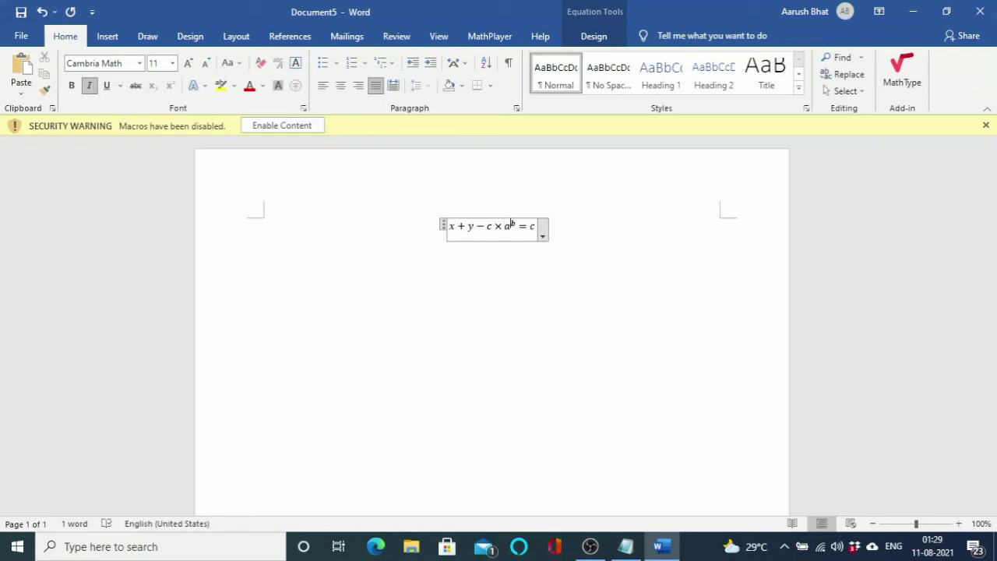
pyautogui.hotkey('shift', 'Right')
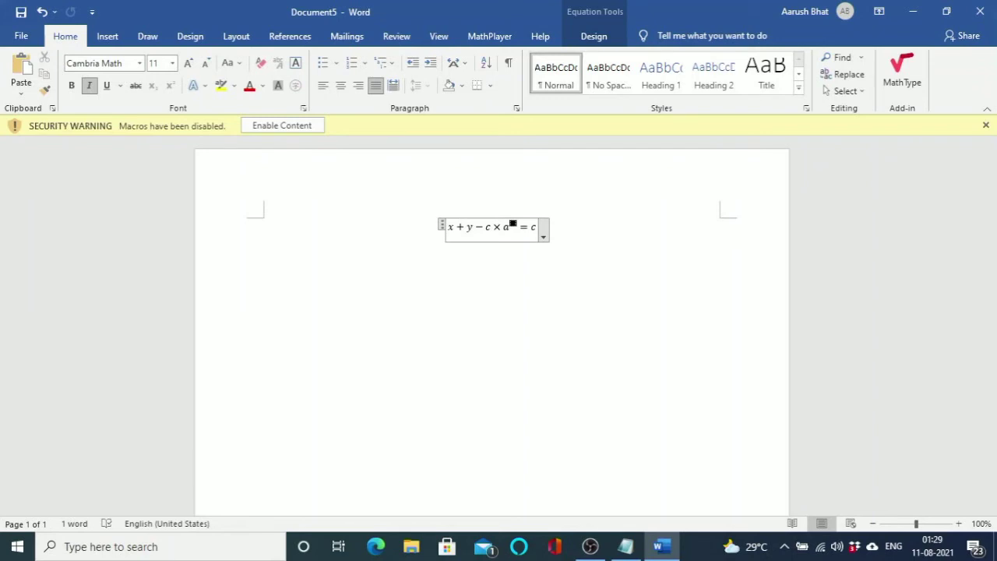
pyautogui.write('2')
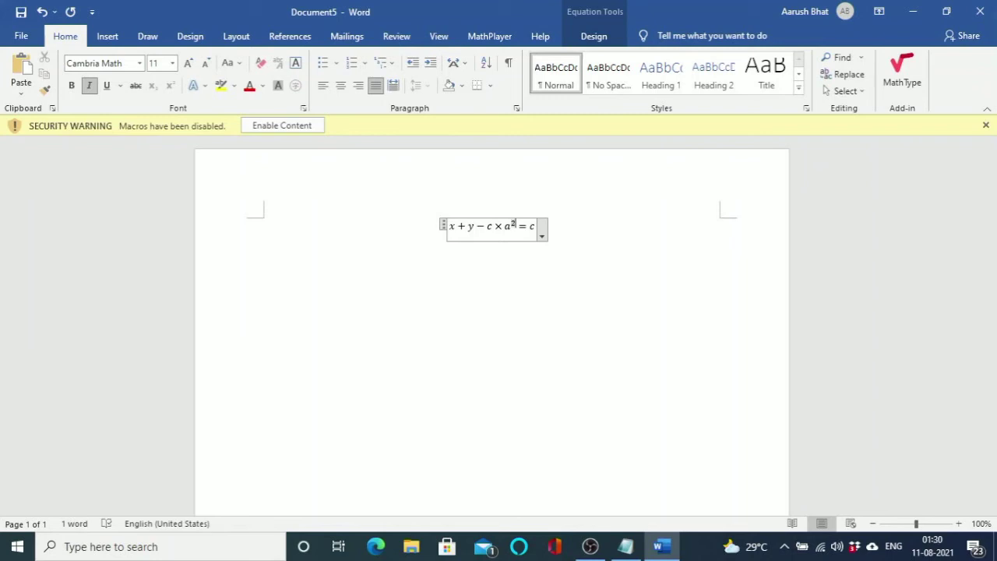
# Delete the whole content of the document, including the equation and the empty line below it.
pyautogui.hotkey('ctrl', 'a')
pyautogui.press('Delete')
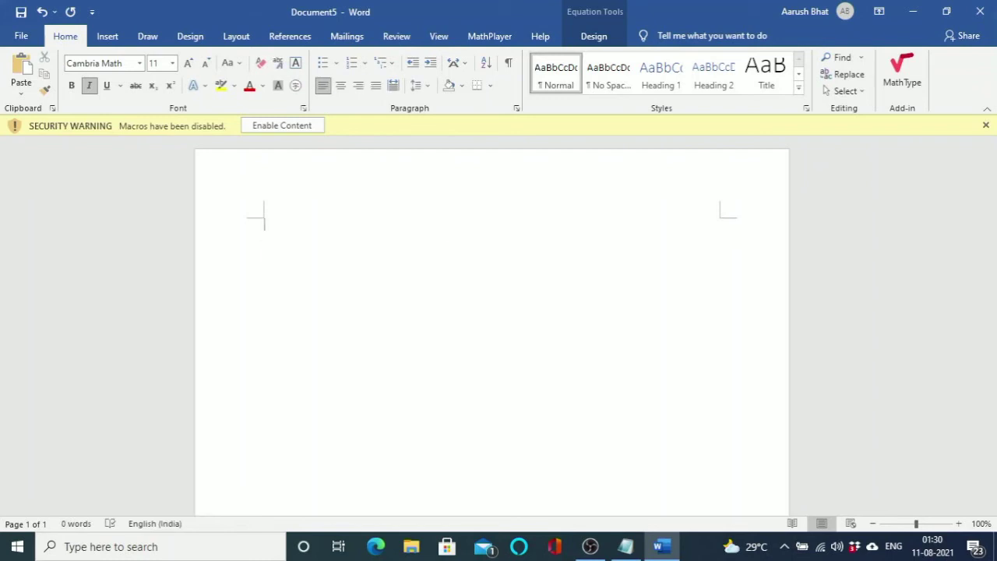
pyautogui.press('BackSpace')
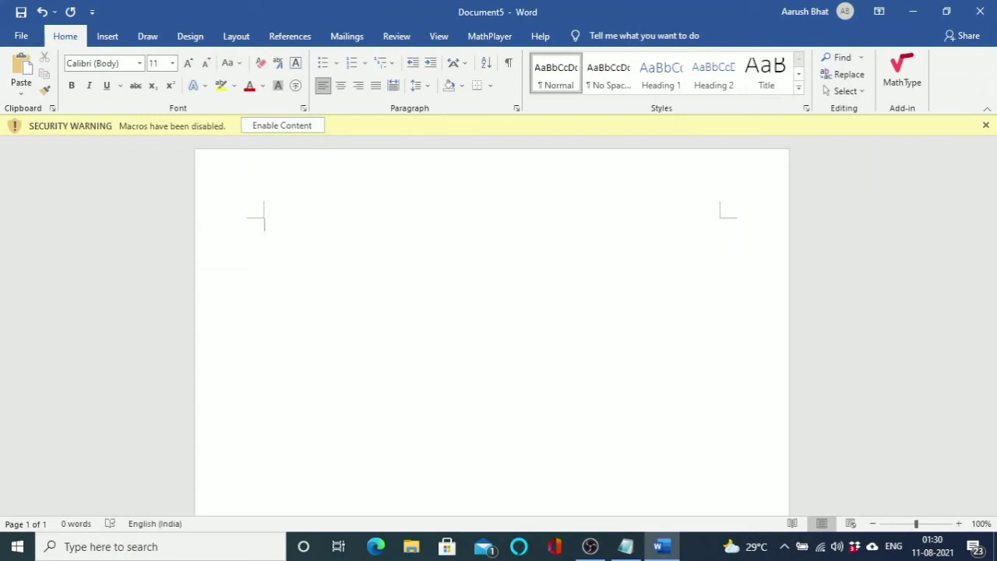
# Insert the equation x + b/c, with b over c built as a fraction, and continue on the line below it.
pyautogui.hotkey('alt', '=')
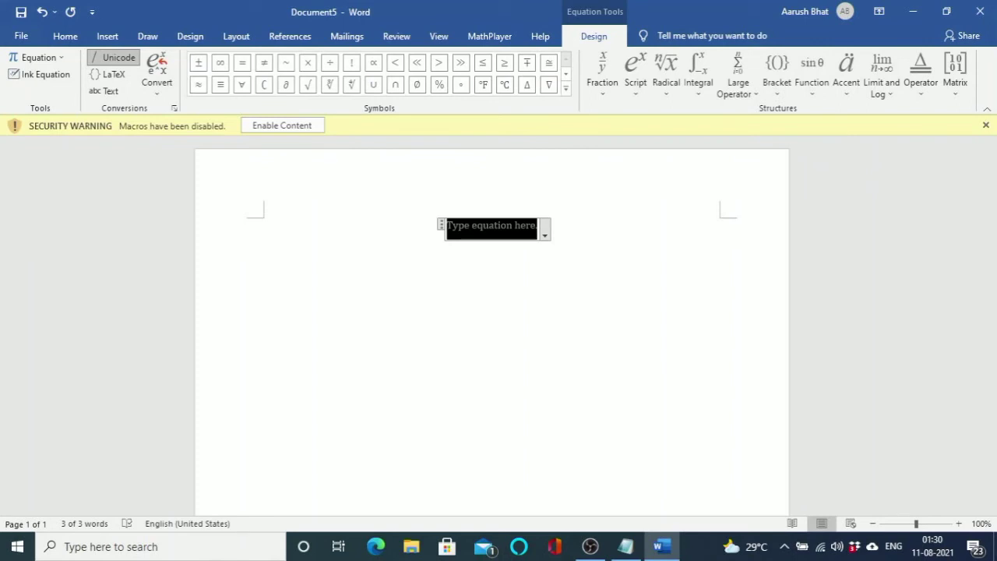
pyautogui.write('x + b')
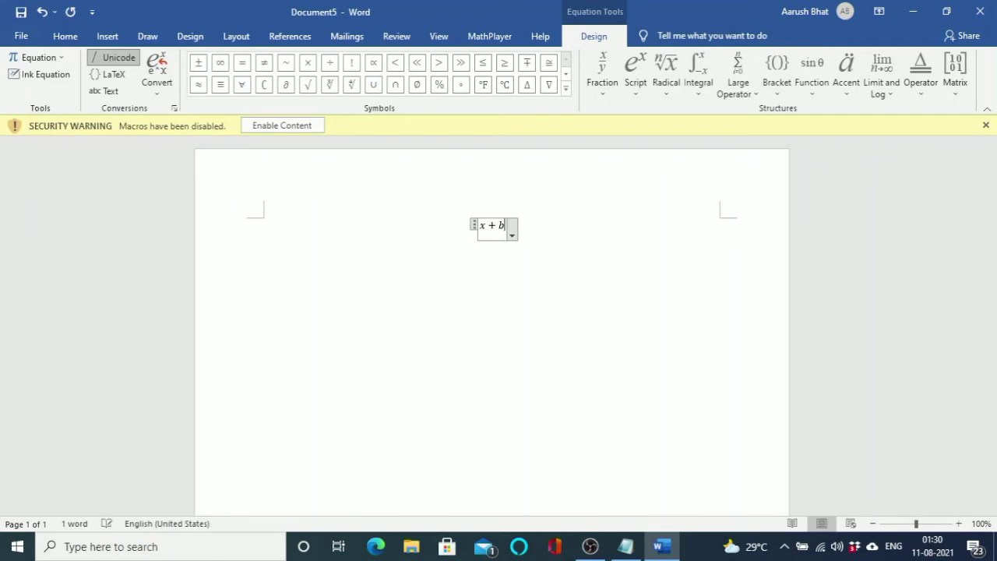
pyautogui.write('/c')
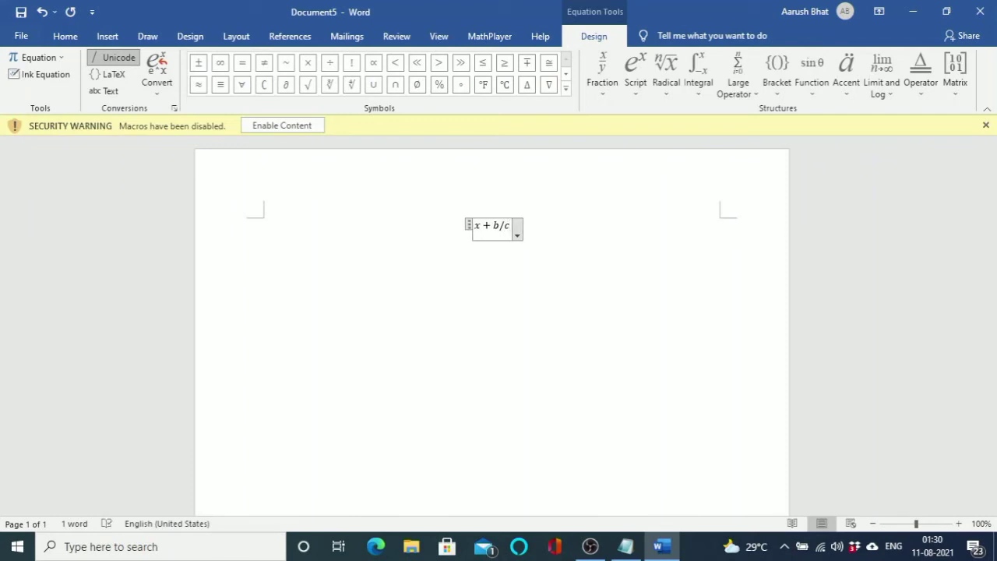
pyautogui.press('space')
pyautogui.press('Return')
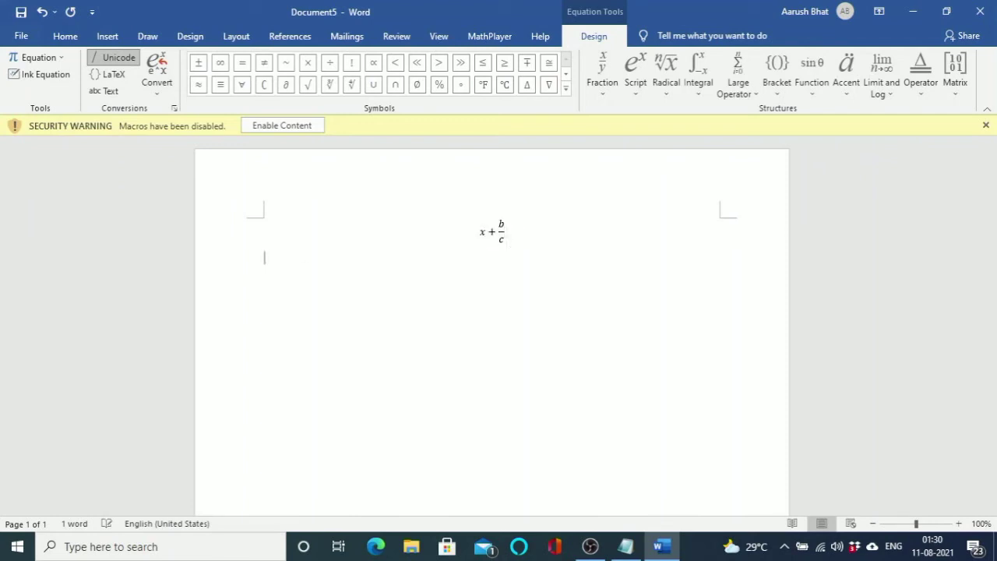
# Examine the equation x + b/c by moving the cursor through its terms and its fraction, and return to the line below.
pyautogui.press('Up')
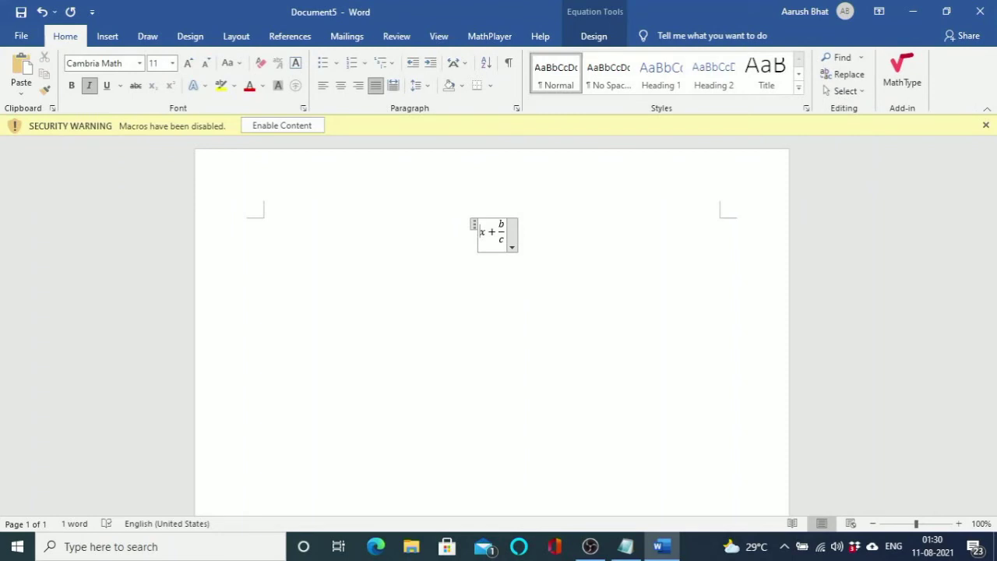
pyautogui.press('Down')
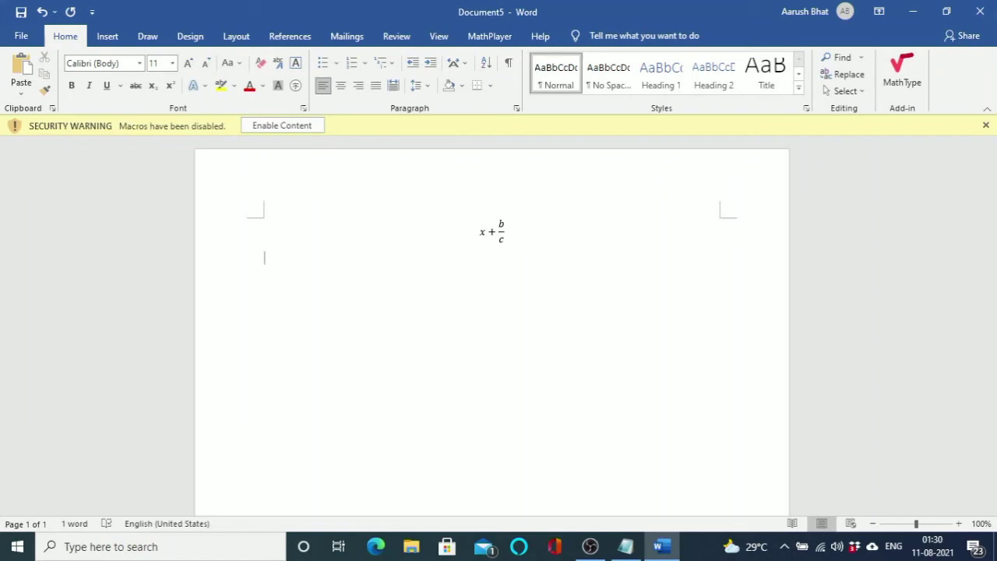
pyautogui.press('Up')
pyautogui.press('Left')
pyautogui.press('Right')
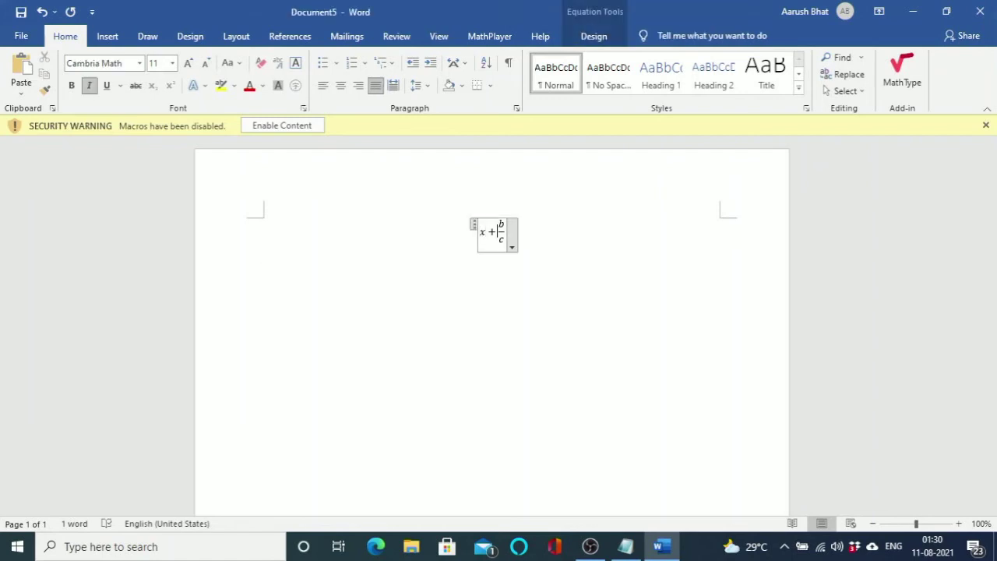
pyautogui.press('Right')
pyautogui.press('Right')
pyautogui.press('Right')
pyautogui.press('Right')
pyautogui.press('Right')
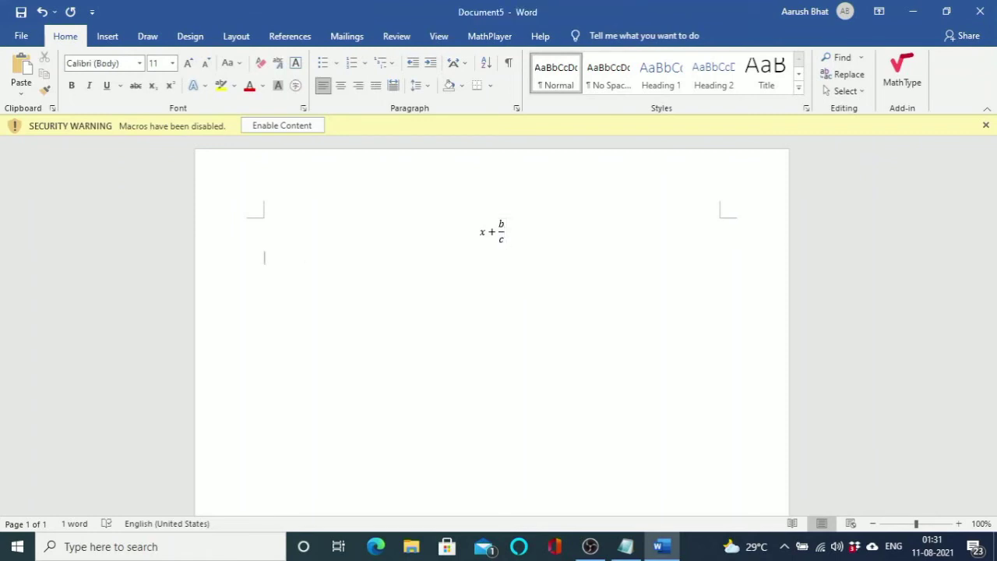
pyautogui.press('Left')
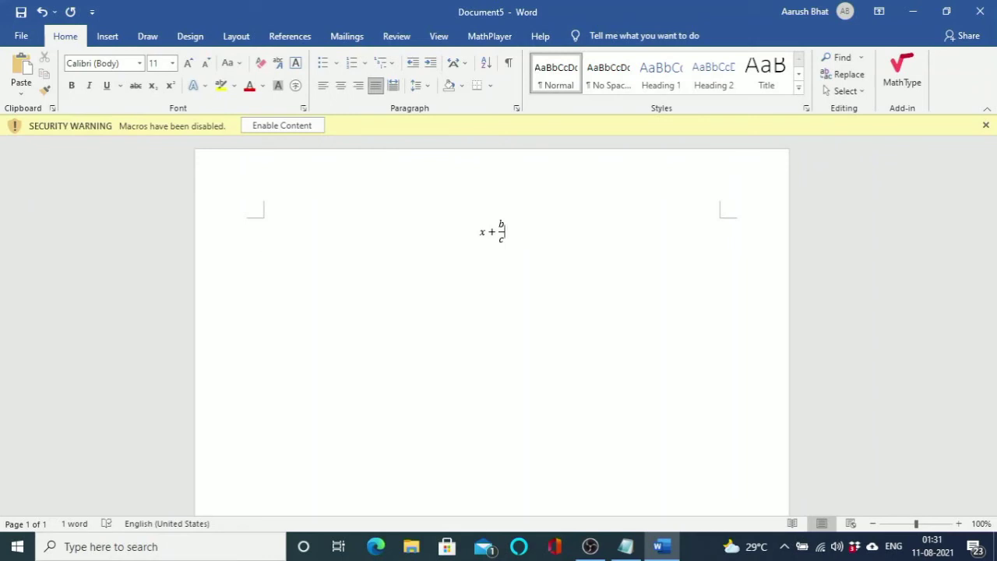
pyautogui.press('Down')
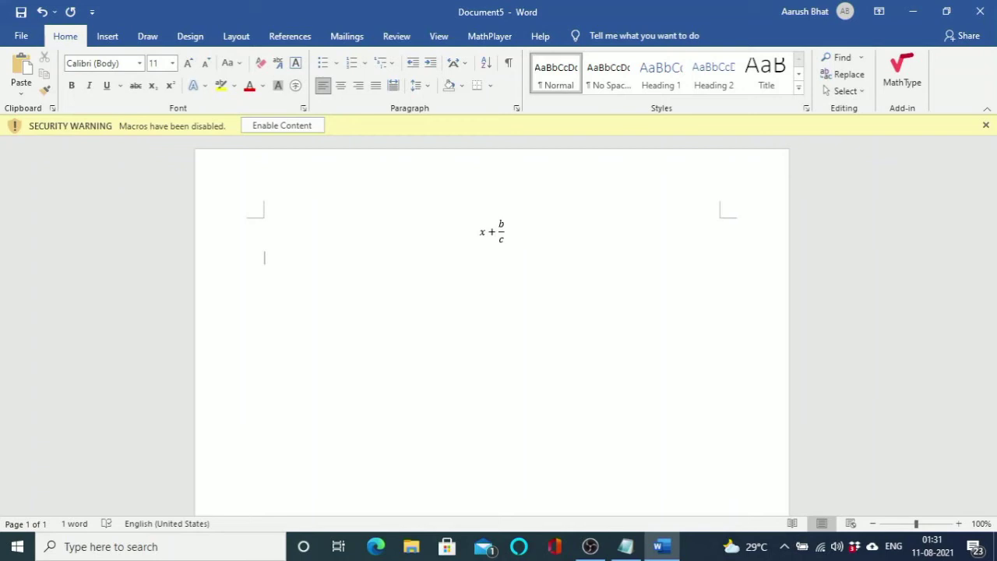
# Delete the whole content of the document, including the equation with the fraction b over c.
pyautogui.press('Left')
pyautogui.hotkey('ctrl', 'a')
pyautogui.press('Right')
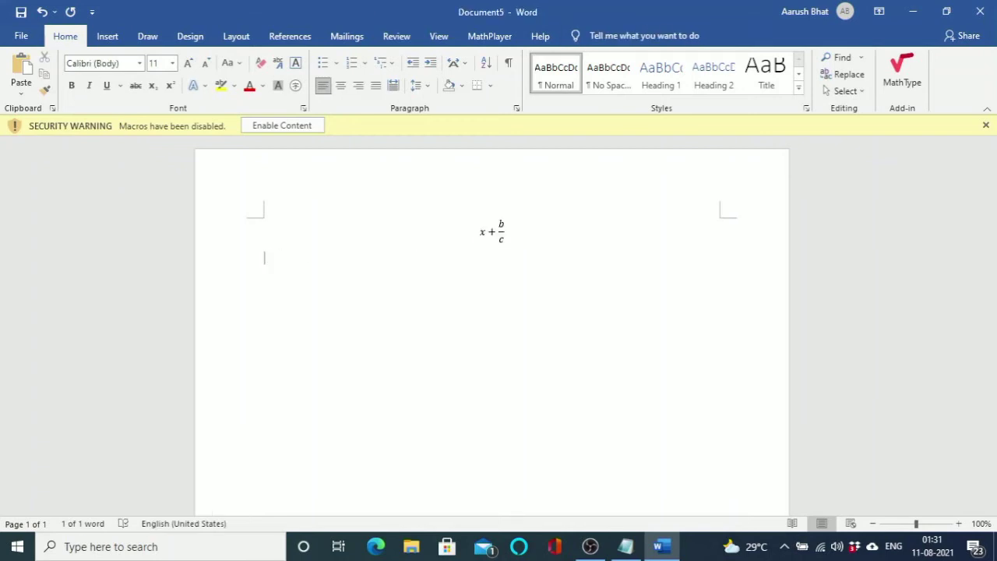
pyautogui.press('Left')
pyautogui.hotkey('ctrl', 'a')
pyautogui.press('BackSpace')
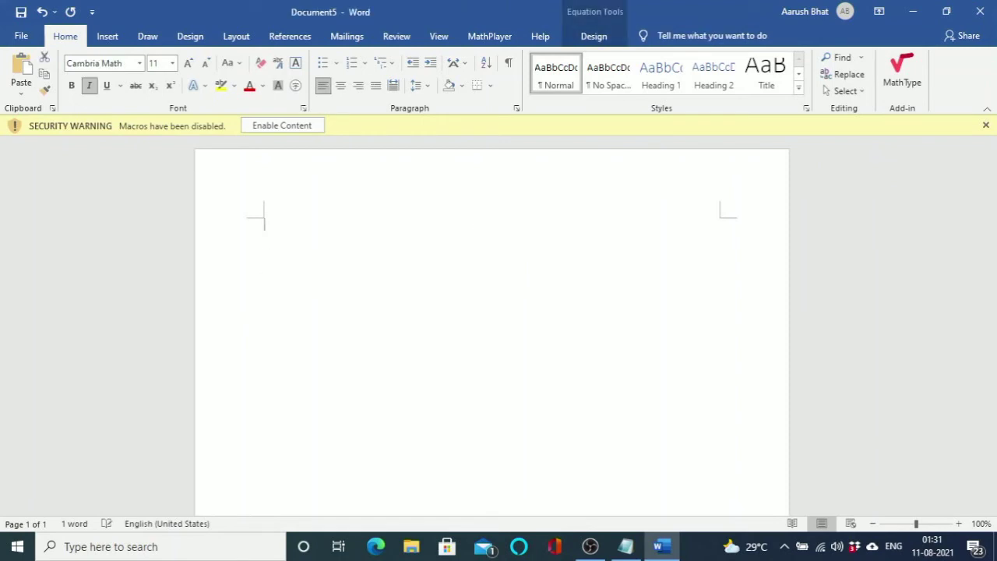
# Insert a new equation entered as (x+b)/c and build it into a fraction with x + b as the numerator.
pyautogui.hotkey('alt', '=')
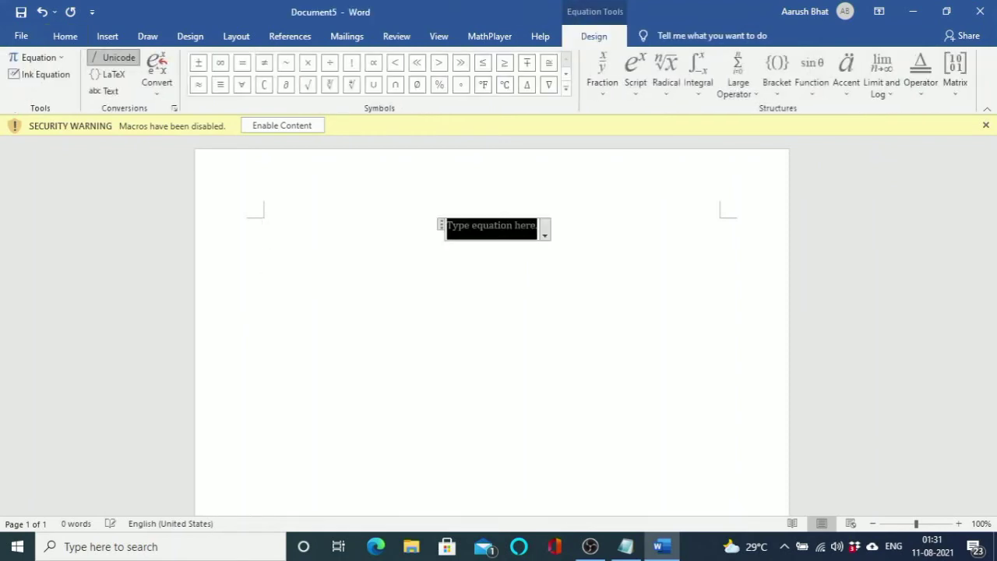
pyautogui.write('(')
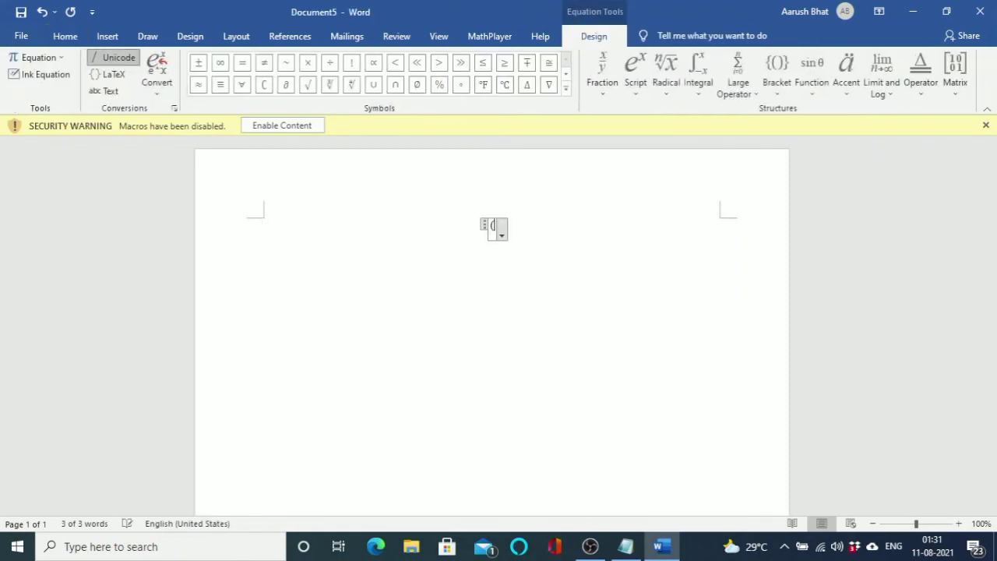
pyautogui.write('x+b)/')
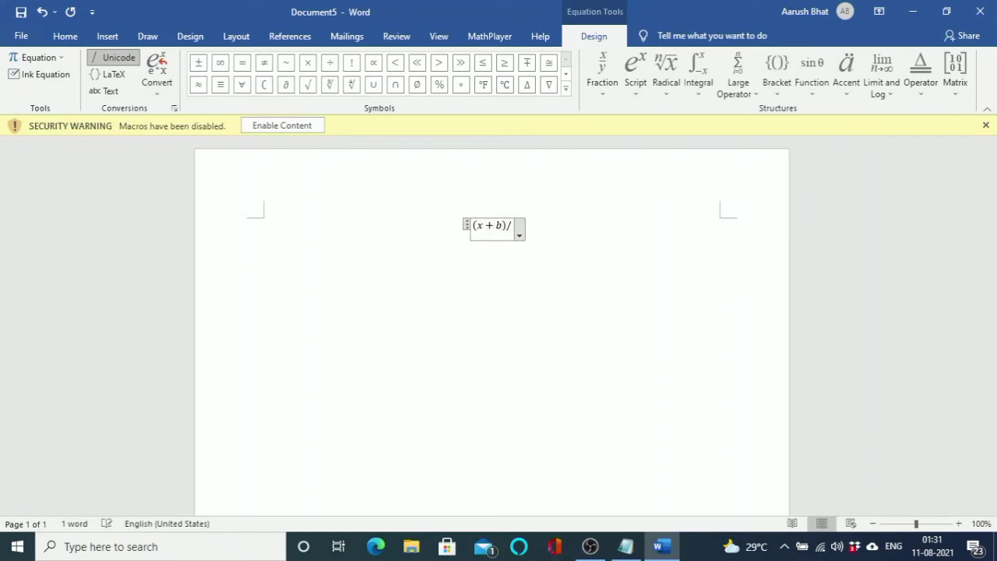
pyautogui.write('c')
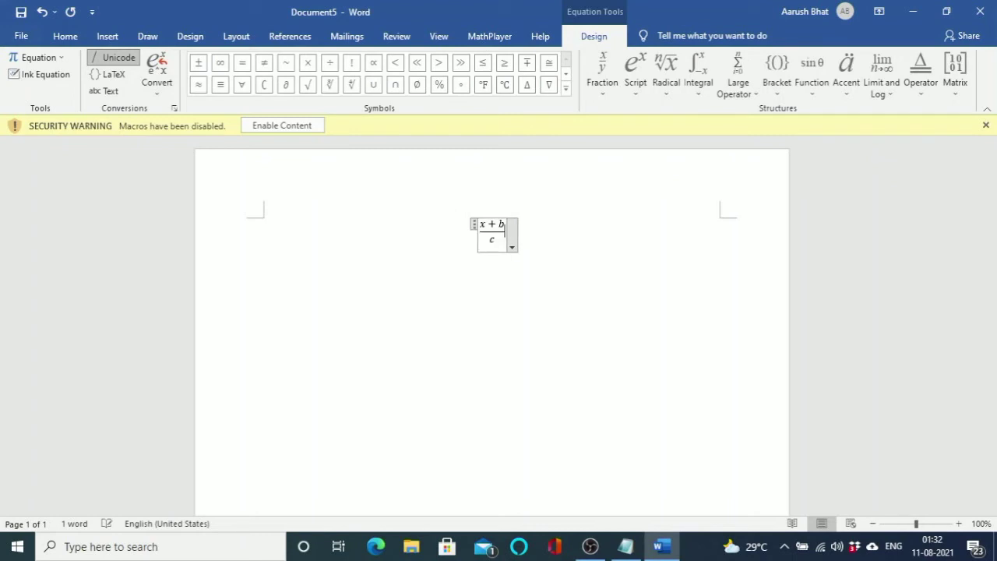
# Examine the fraction of x + b over c by moving the cursor through its numerator and denominator.
pyautogui.press('Up')
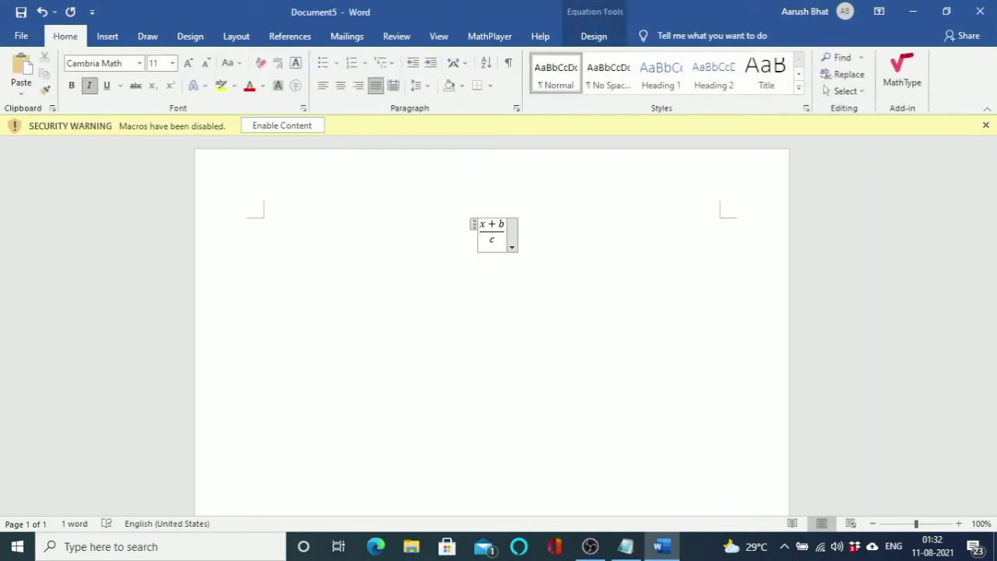
pyautogui.press('Down')
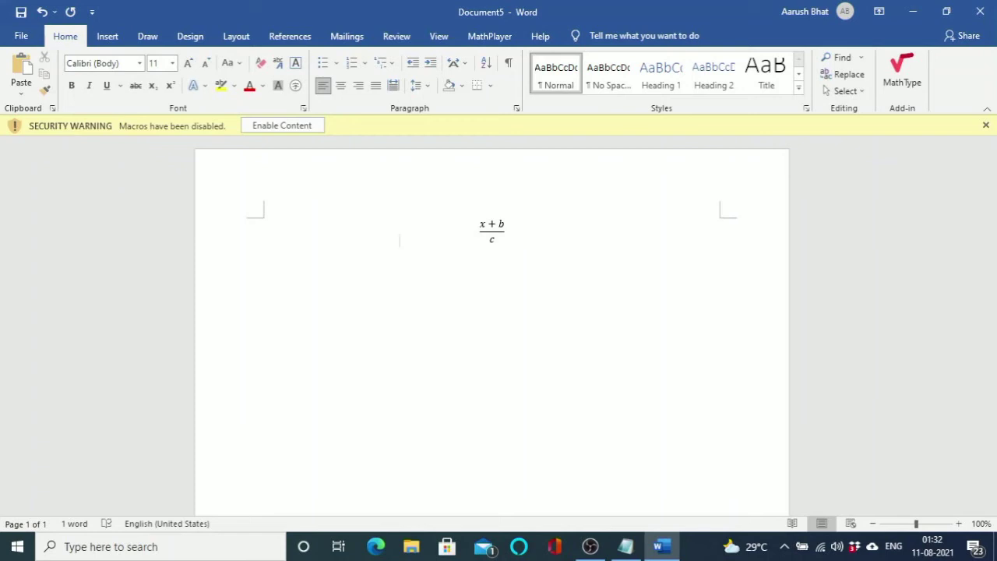
pyautogui.click(483, 226)
pyautogui.click(476, 232)
pyautogui.press('Down')
pyautogui.press('Up')
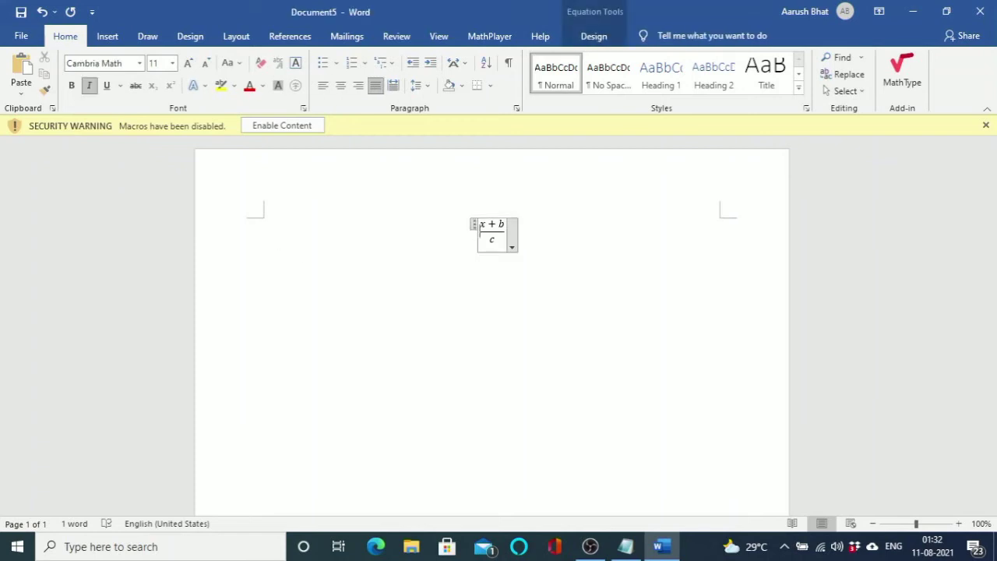
pyautogui.press('Left')
pyautogui.press('Right')
pyautogui.press('Right')
pyautogui.press('Right')
pyautogui.press('Right')
pyautogui.press('Right')
pyautogui.press('Right')
pyautogui.press('Down')
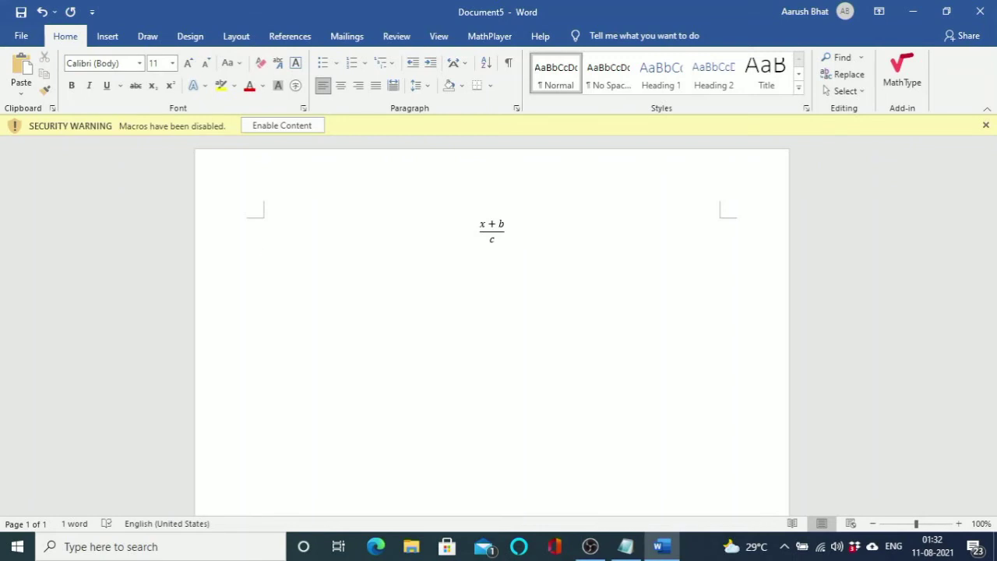
# Replace the document's content with a new equation entered as (x + b)/(c + d) and built into a fraction.
pyautogui.hotkey('ctrl', 'a')
pyautogui.press('BackSpace')
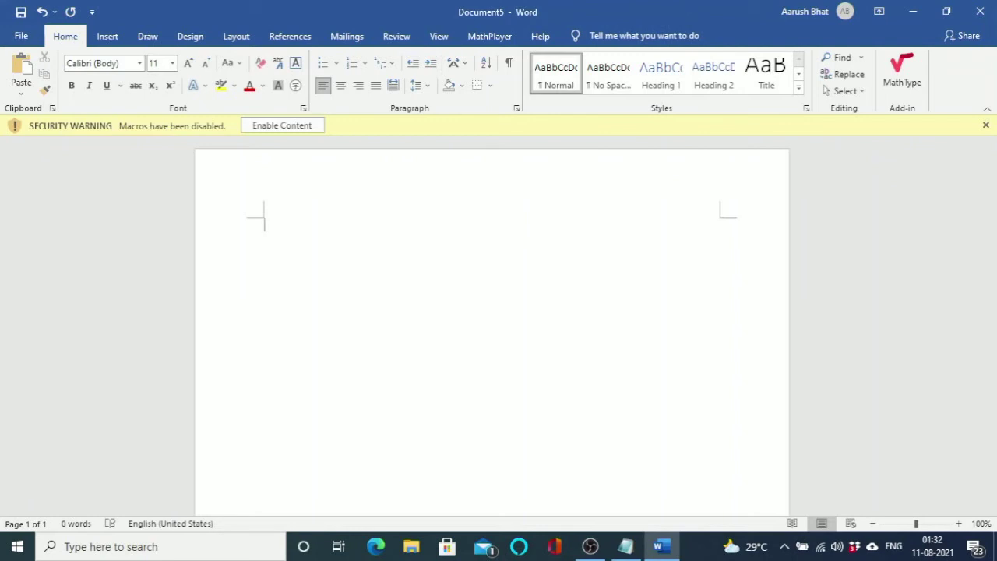
pyautogui.hotkey('alt', '=')
pyautogui.write('(x + b')
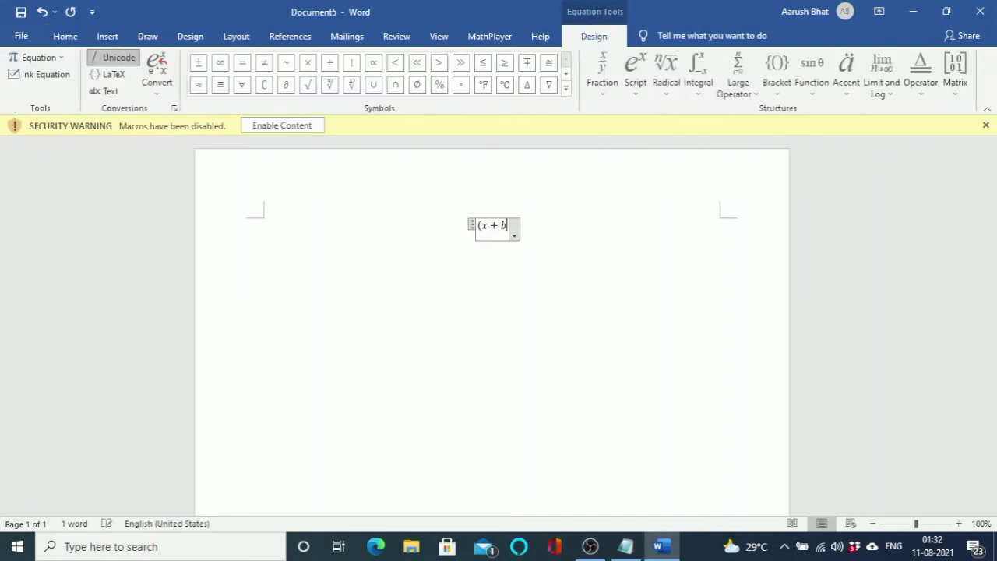
pyautogui.write(')/(c + d)')
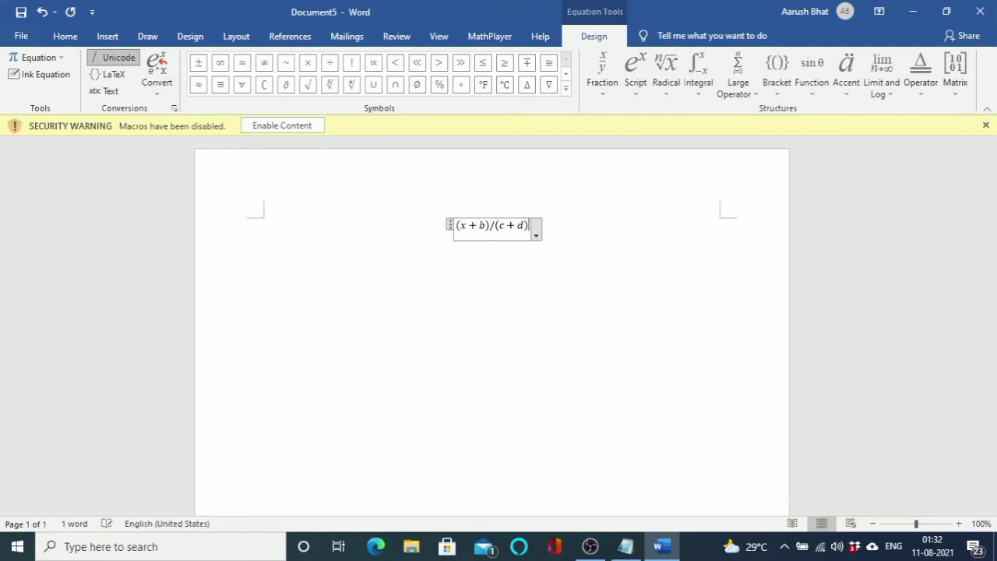
pyautogui.press('space')
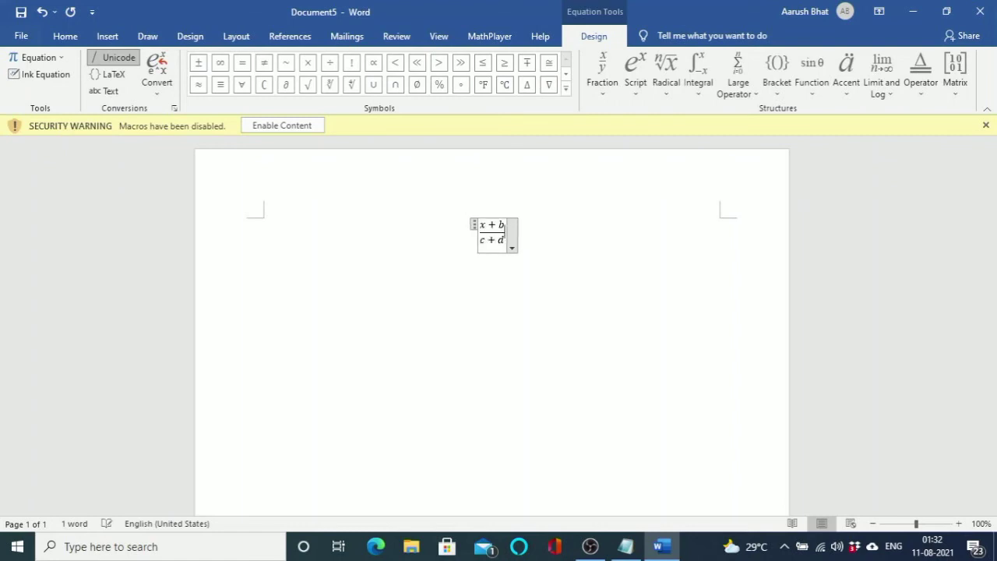
pyautogui.press('Return')
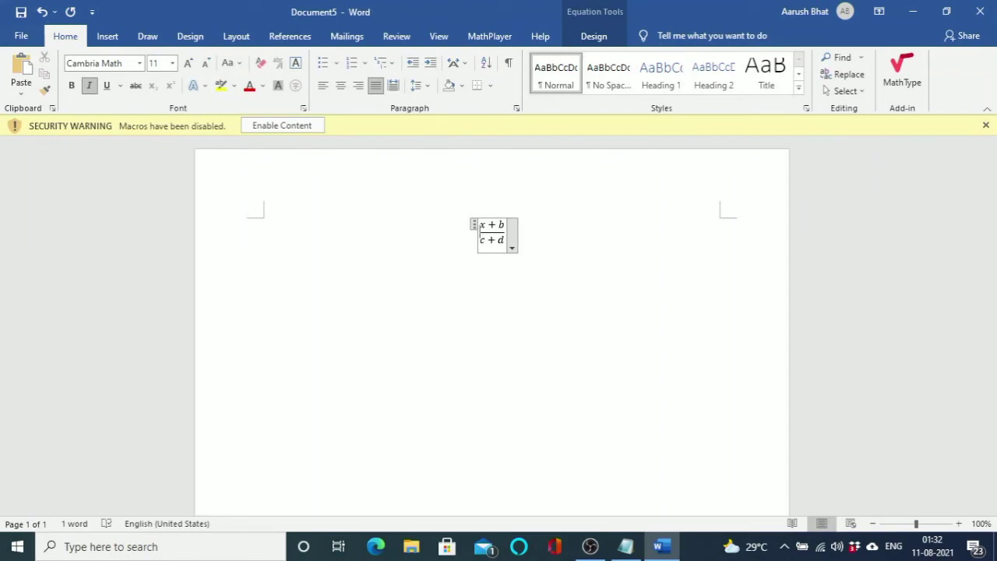
# Examine the numerator and denominator of the fraction x + b over c + d, and return to the line below it.
pyautogui.press('Left')
pyautogui.press('Right')
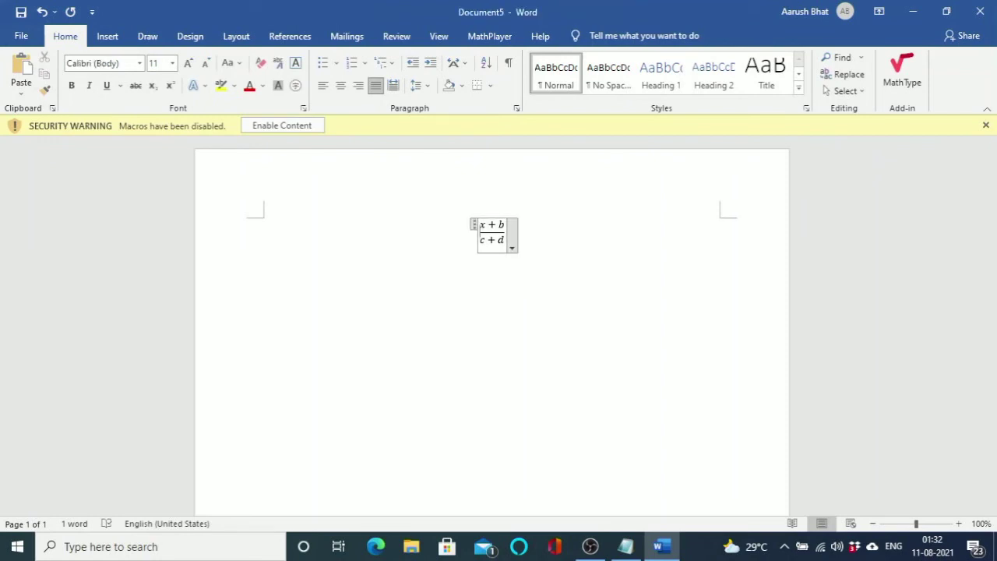
pyautogui.press('Right')
pyautogui.press('Right')
pyautogui.press('Right')
pyautogui.press('Right')
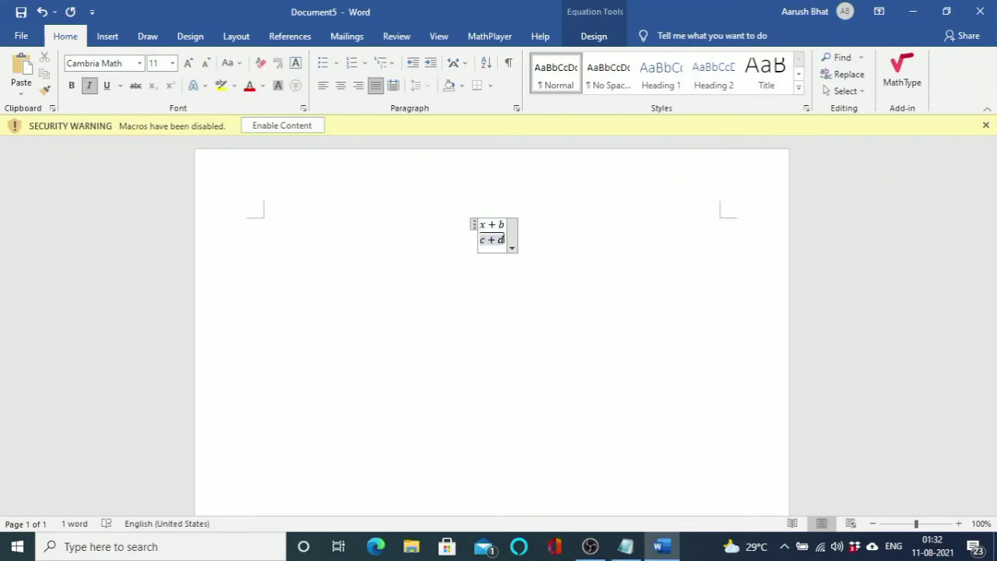
pyautogui.press('Right')
pyautogui.press('Return')
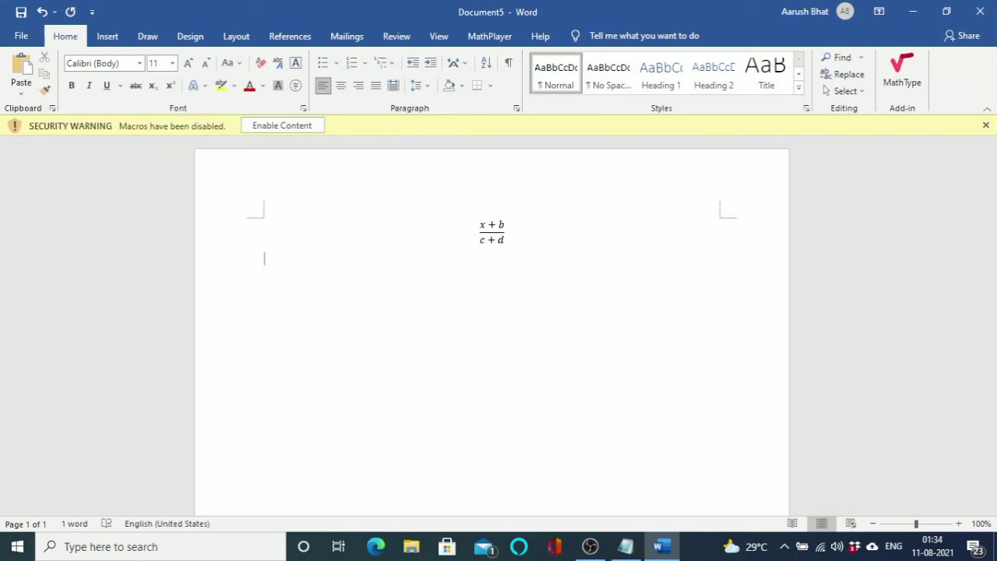
# Delete the fraction equation and insert a new empty equation in its place.
pyautogui.press('BackSpace')
pyautogui.press('BackSpace')
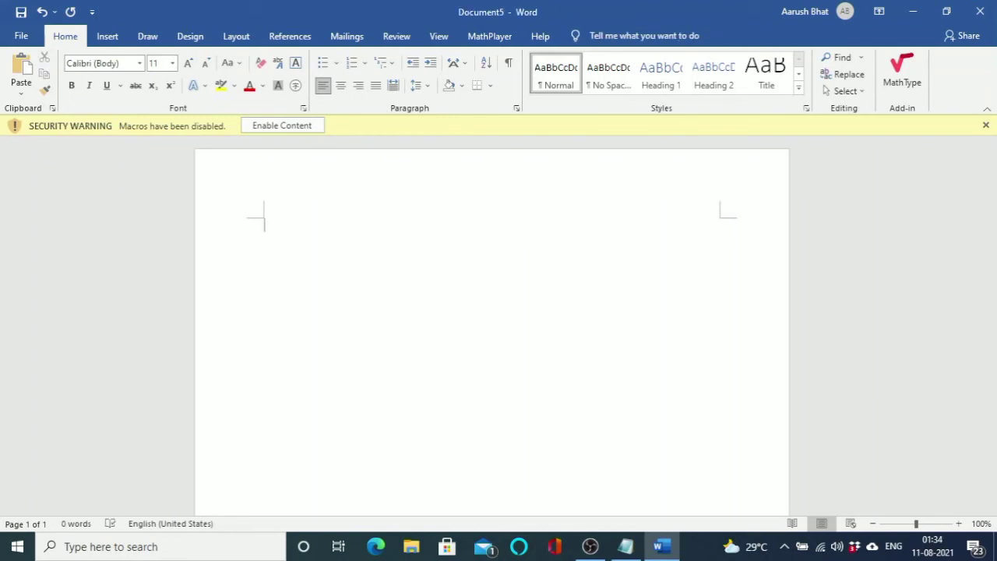
pyautogui.hotkey('alt', '=')
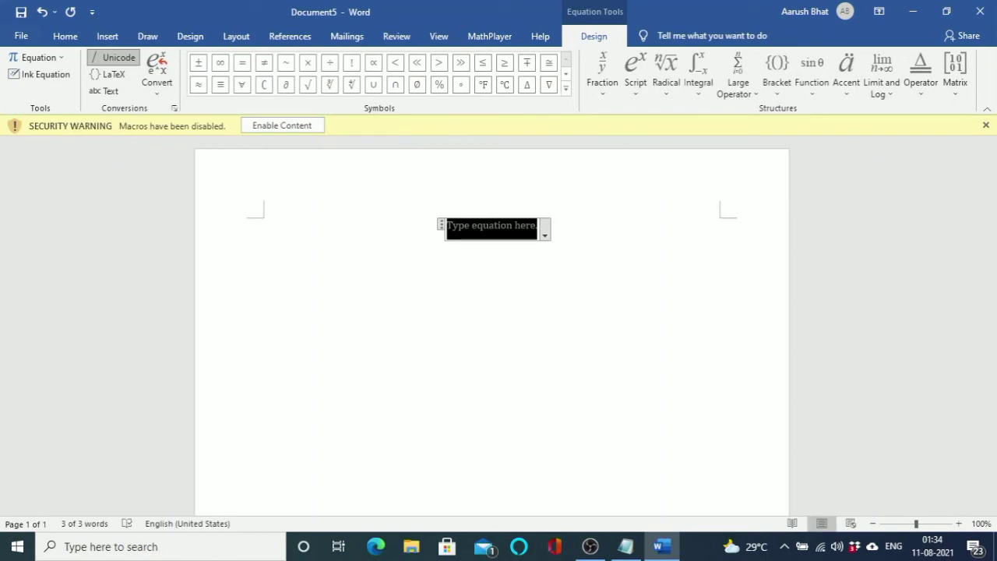
pyautogui.write('x=')
pyautogui.press('BackSpace')
pyautogui.press('BackSpace')
pyautogui.press('BackSpace')
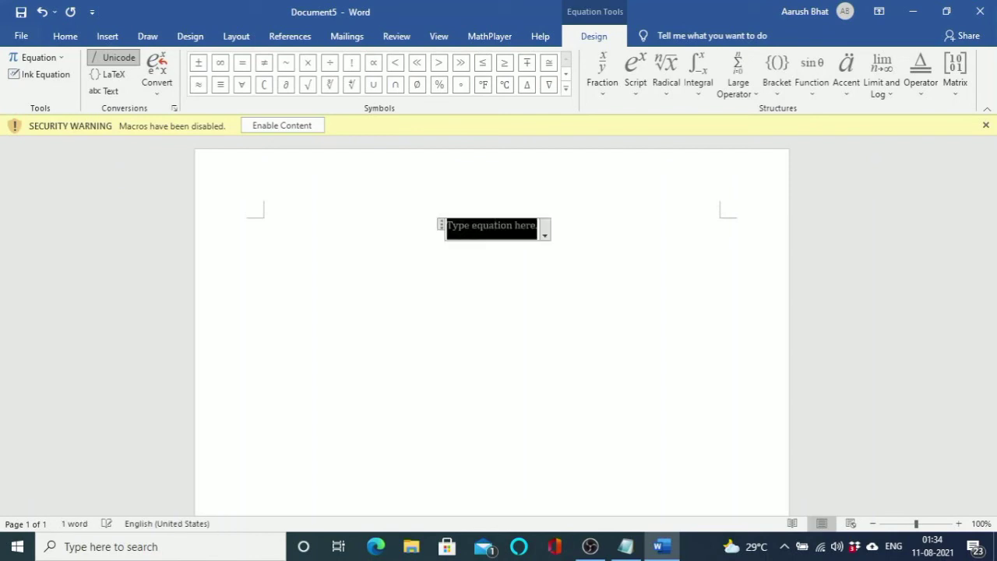
# Begin the equation with x[2^3{y + 8(1-\sqrt 4)/, leaving the square and curly brackets open.
pyautogui.hotkey('alt', '=')
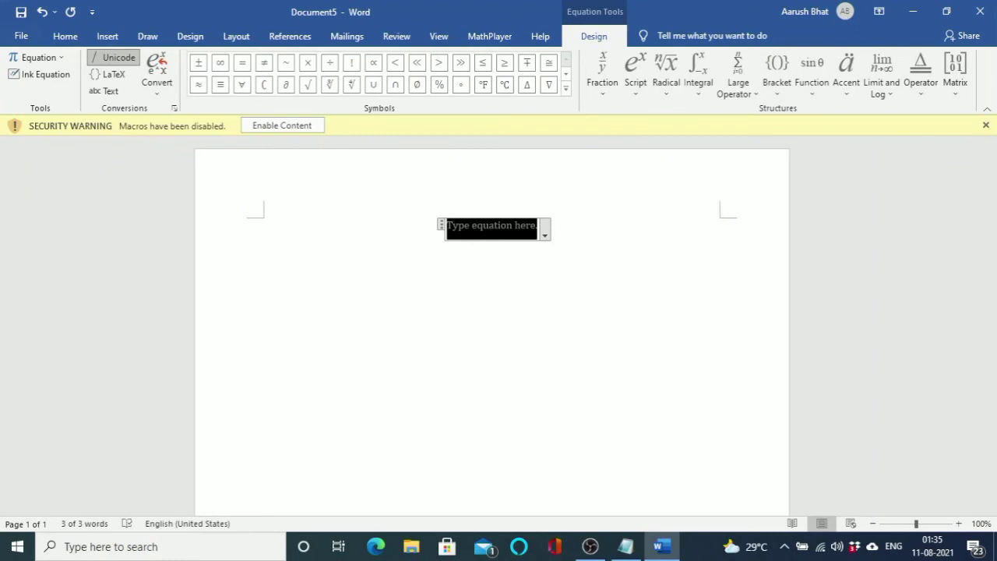
pyautogui.write('x[')
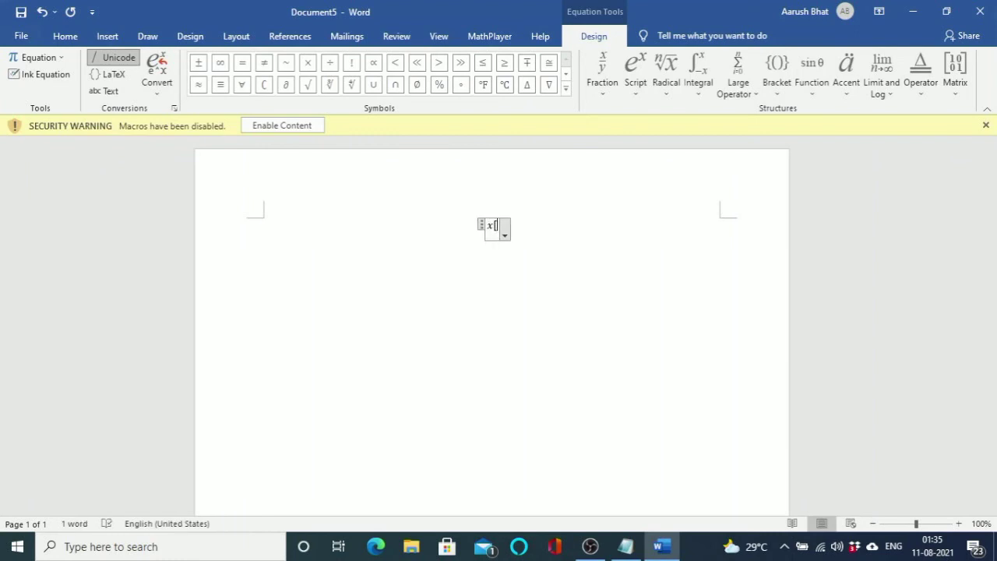
pyautogui.write('2^3{y')
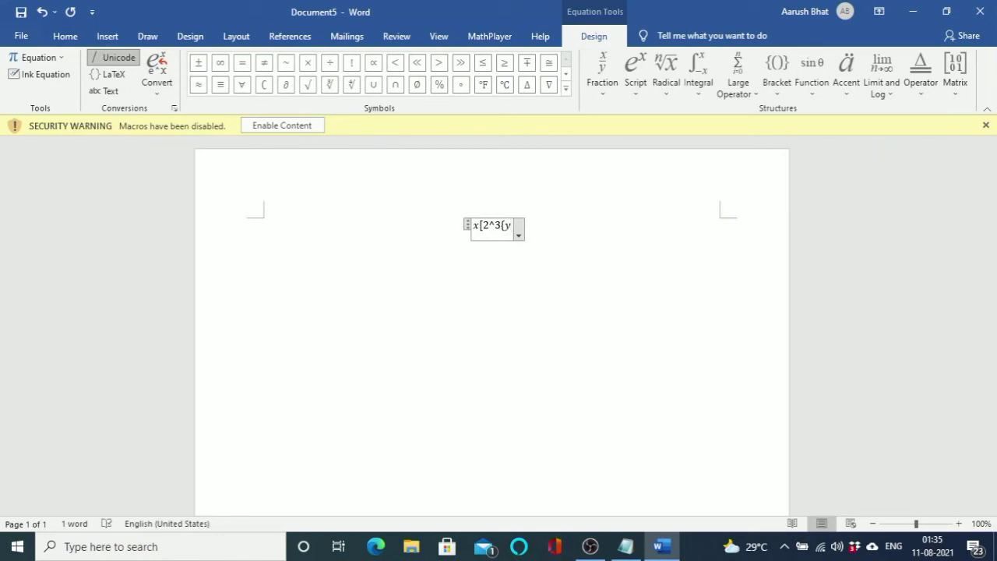
pyautogui.write(' + 8(')
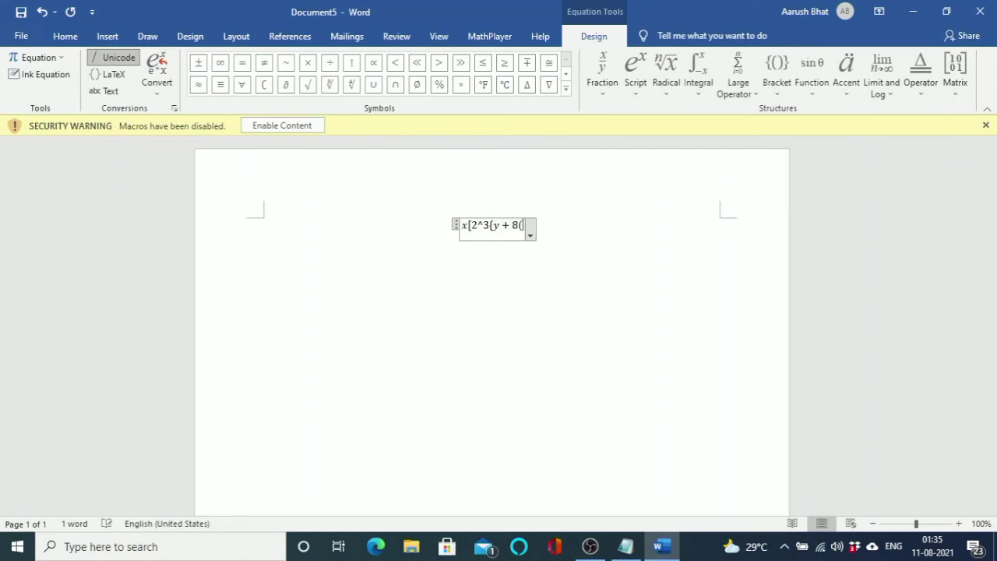
pyautogui.write('1')
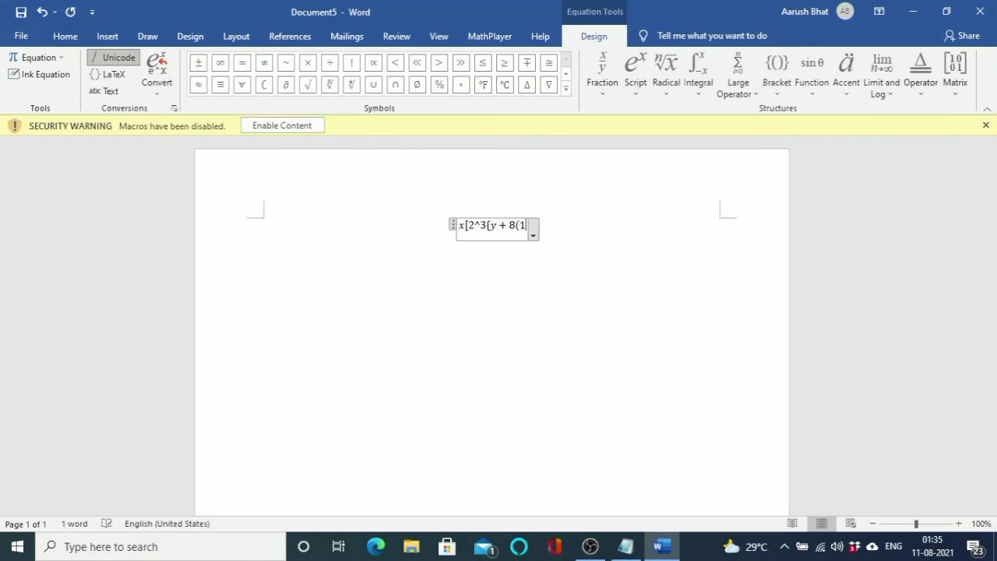
pyautogui.press('BackSpace')
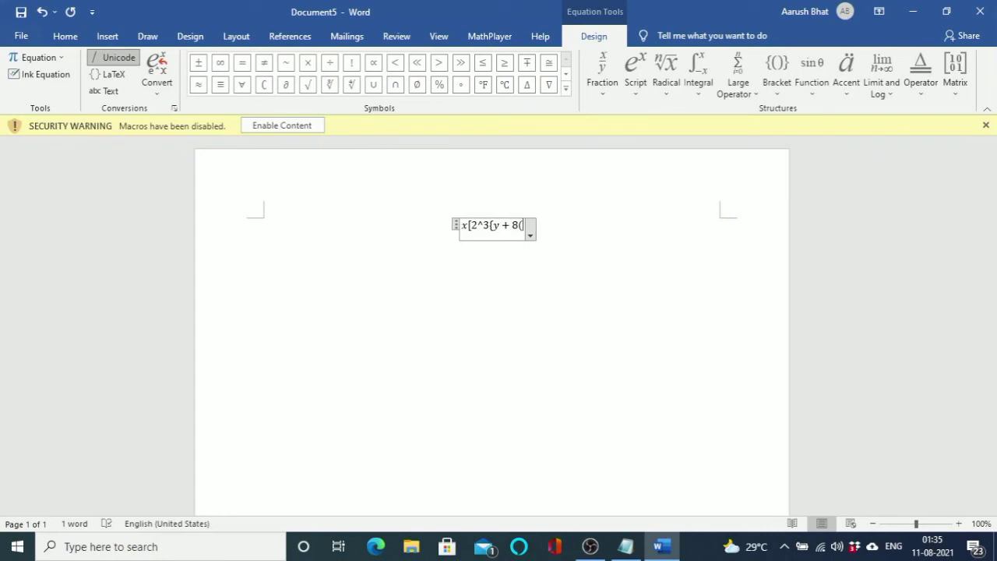
pyautogui.write('1-\\sqrt')
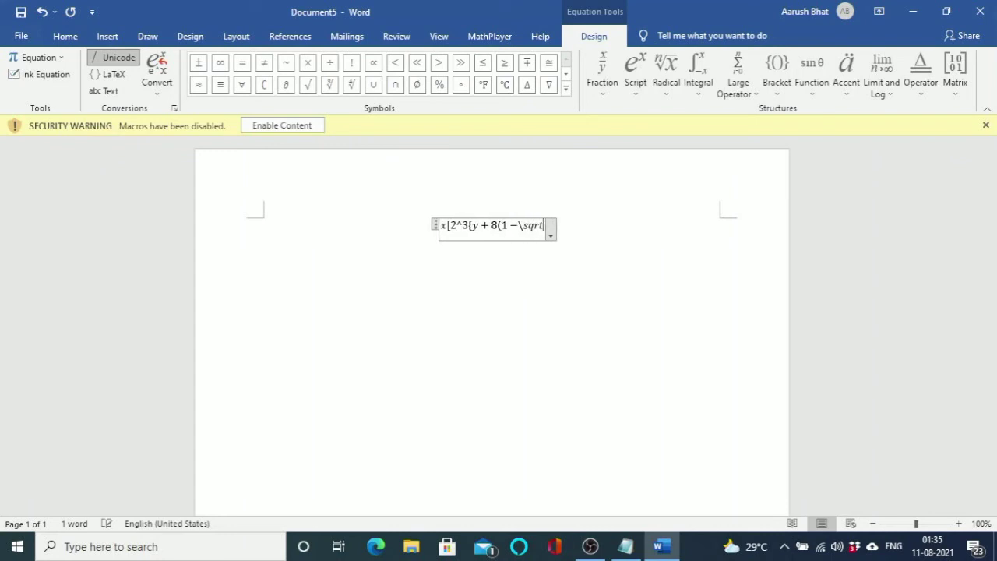
pyautogui.write(' 4)/')
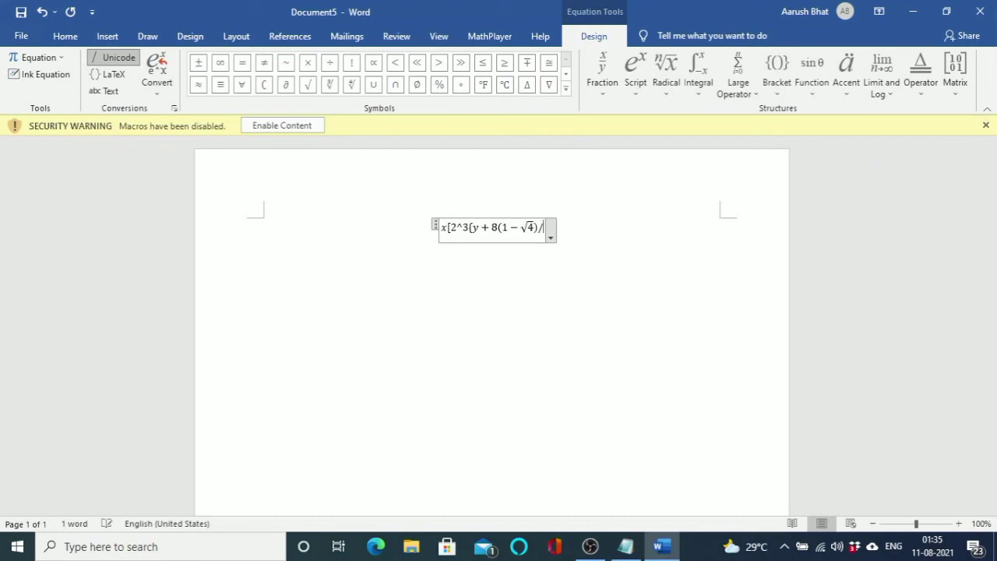
# Complete the equation with the denominator (1+\sqrt 4), and close the curly and square brackets to build it up.
pyautogui.write('(')
pyautogui.write('1+\\sq')
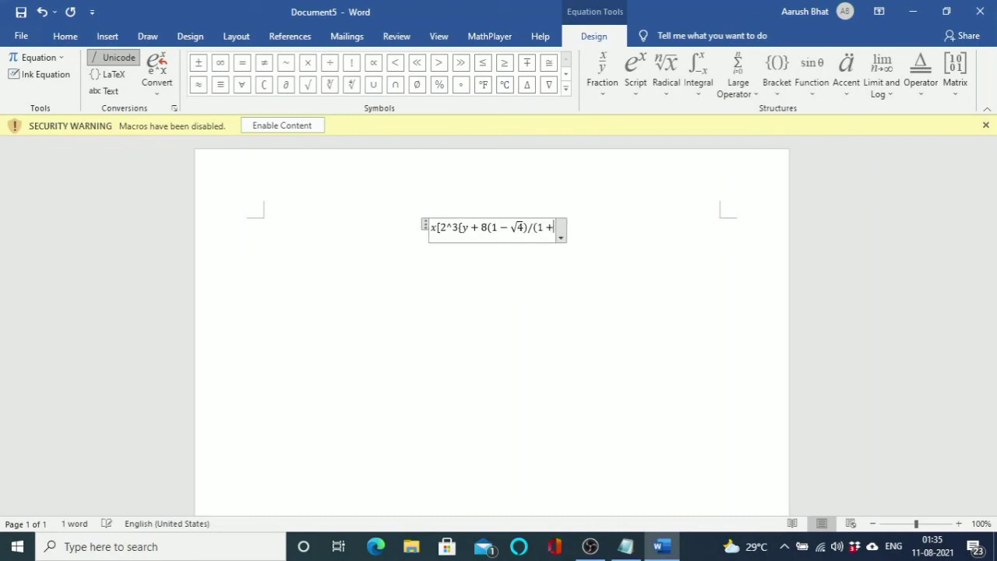
pyautogui.write('rt 4)')
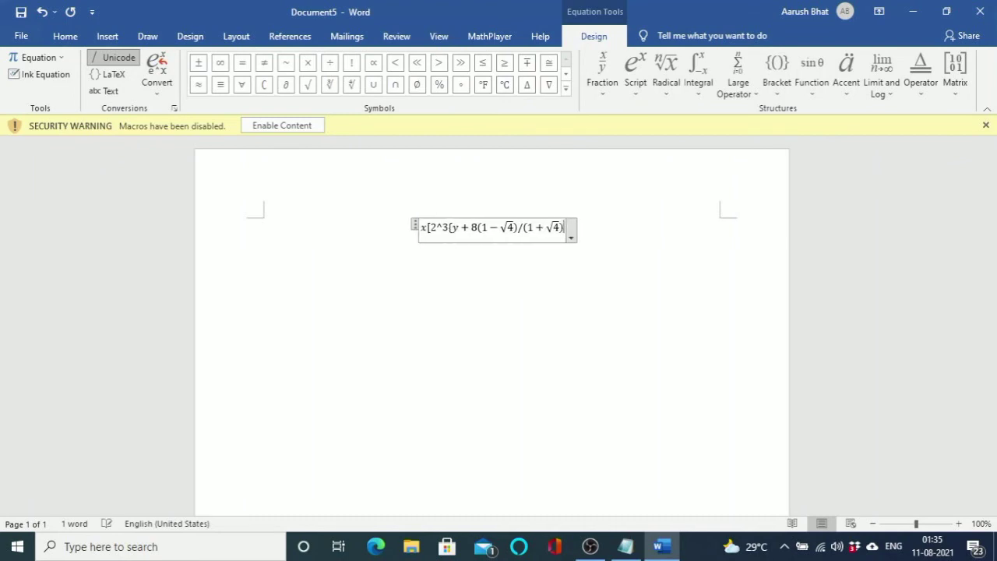
pyautogui.write('}')
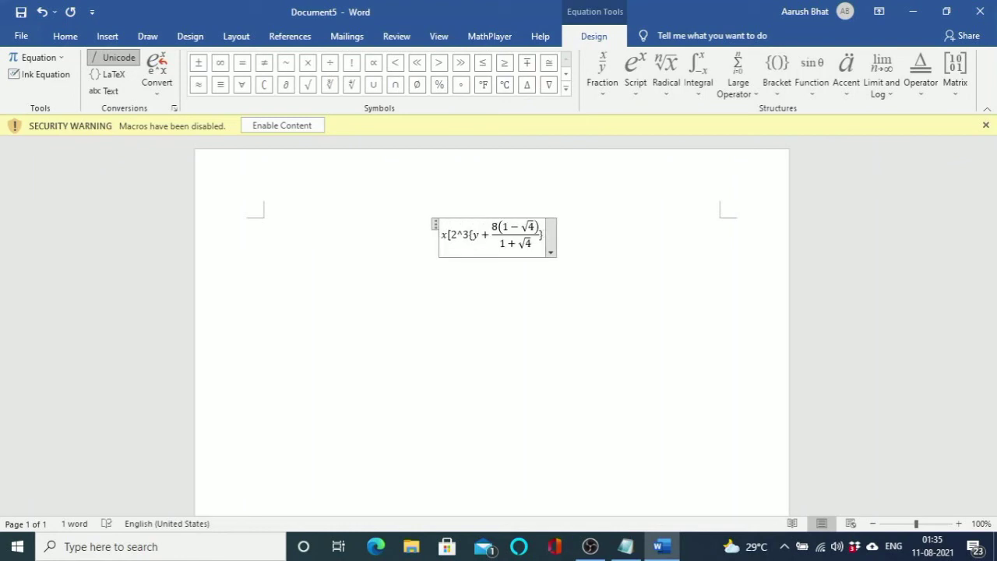
pyautogui.write(']')
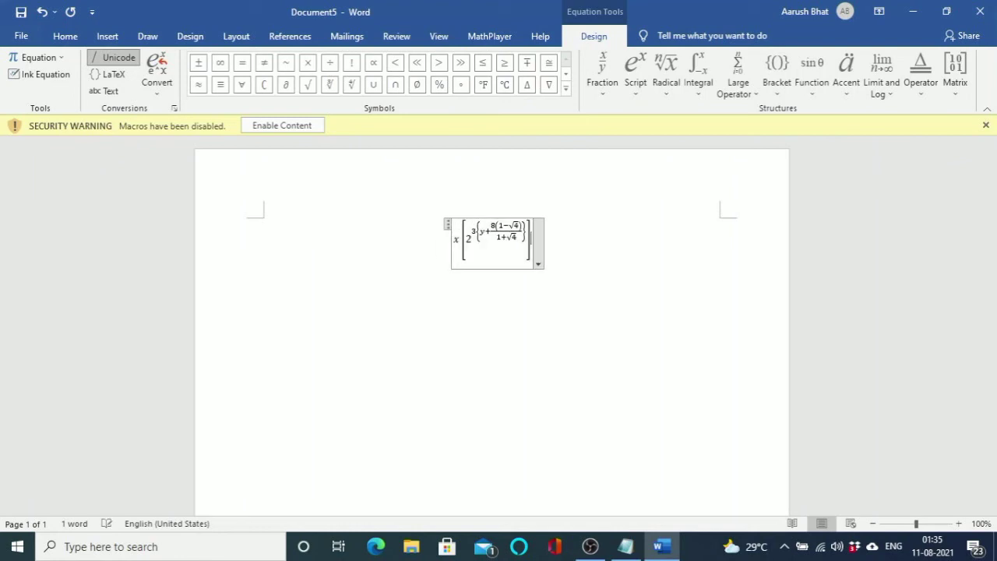
# Examine the nested-bracket equation by moving the cursor from x through the exponent and its fraction, and finish on the line below it.
pyautogui.press('Down')
pyautogui.press('Up')
pyautogui.press('Right')
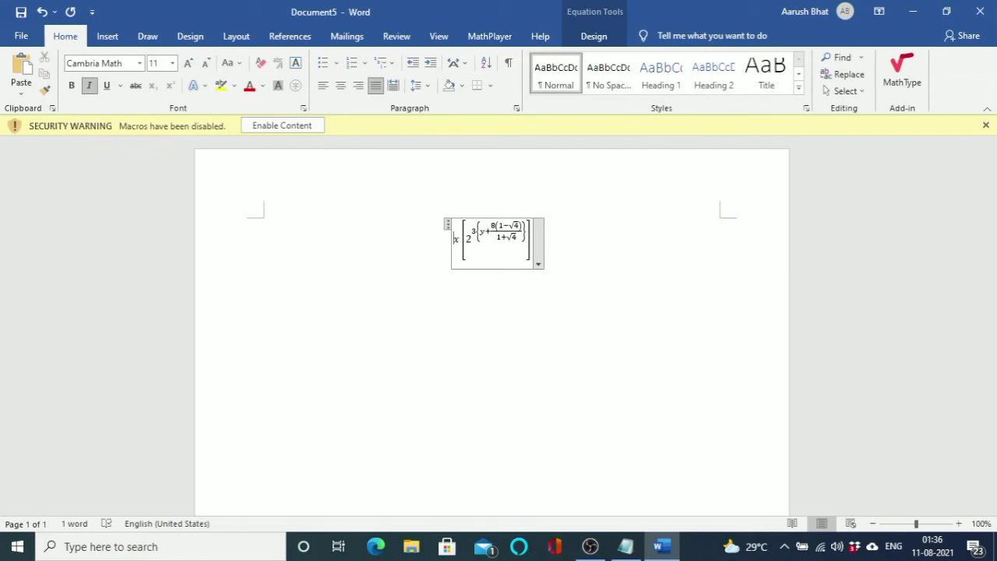
pyautogui.click(265, 275)
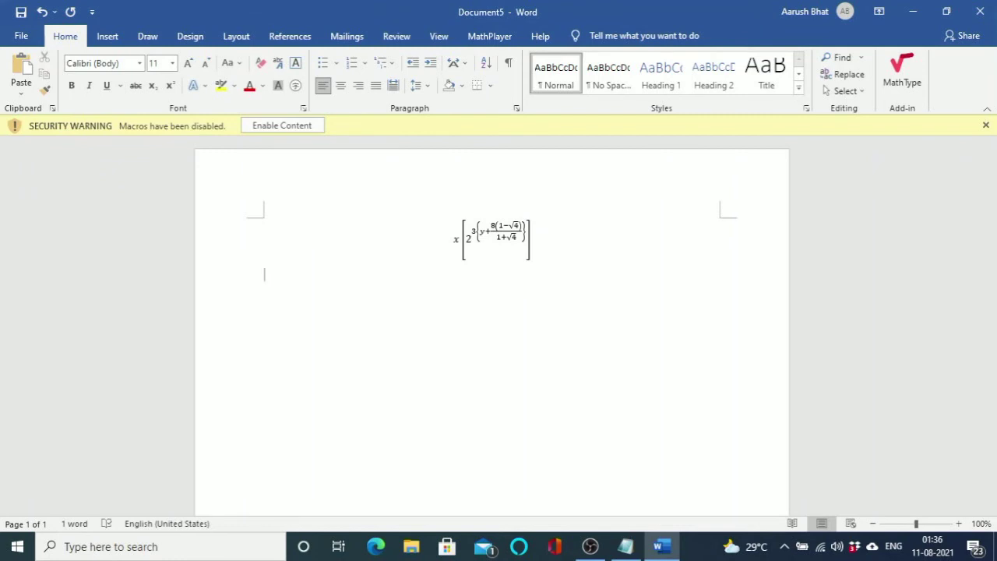
pyautogui.click(454, 238)
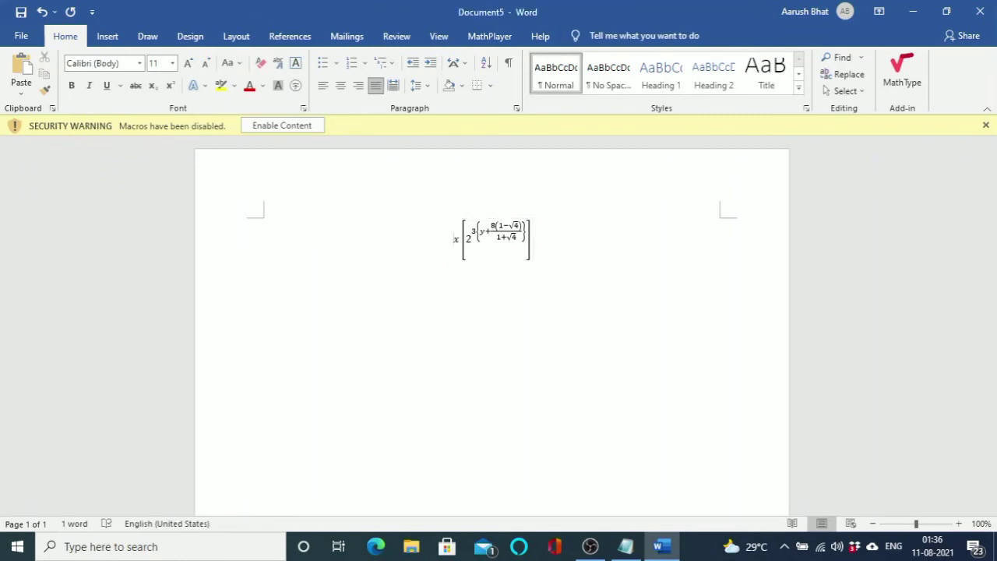
pyautogui.press('Right')
pyautogui.press('Right')
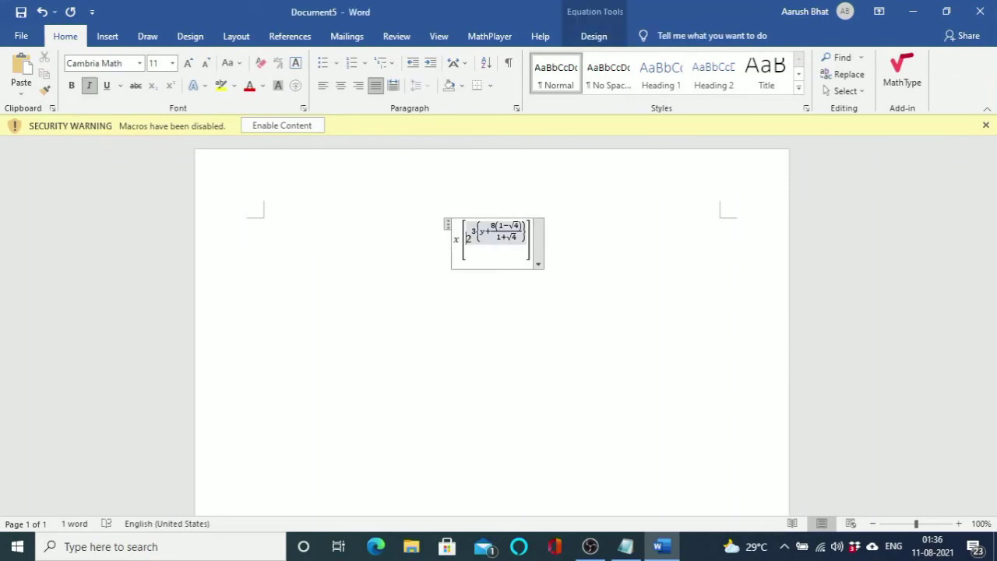
pyautogui.press('Right')
pyautogui.press('Right')
pyautogui.press('Right')
pyautogui.press('Right')
pyautogui.press('Right')
pyautogui.press('Right')
pyautogui.press('Right')
pyautogui.press('Right')
pyautogui.press('Right')
pyautogui.press('Right')
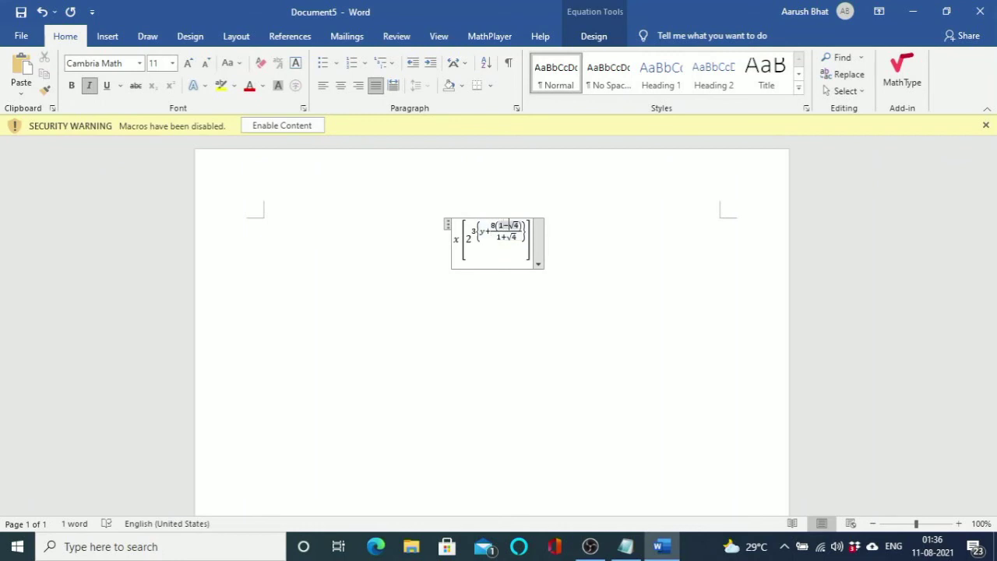
pyautogui.press('Right')
pyautogui.press('Right')
pyautogui.press('Right')
pyautogui.press('Right')
pyautogui.press('Right')
pyautogui.press('Right')
pyautogui.press('Right')
pyautogui.press('Right')
pyautogui.press('Right')
pyautogui.press('Right')
pyautogui.press('Right')
pyautogui.press('Right')
pyautogui.press('Right')
pyautogui.press('Right')
pyautogui.press('Right')
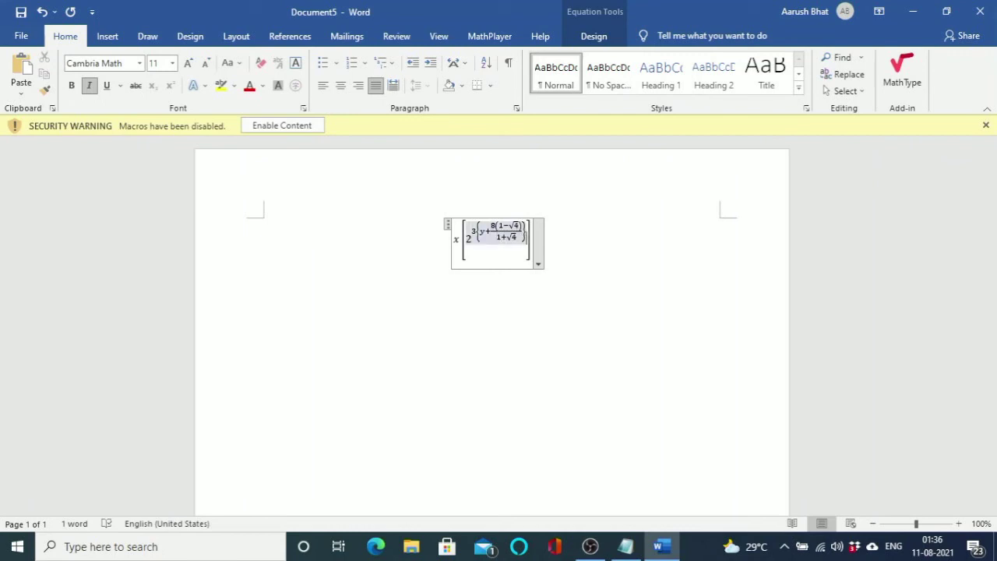
pyautogui.press('Right')
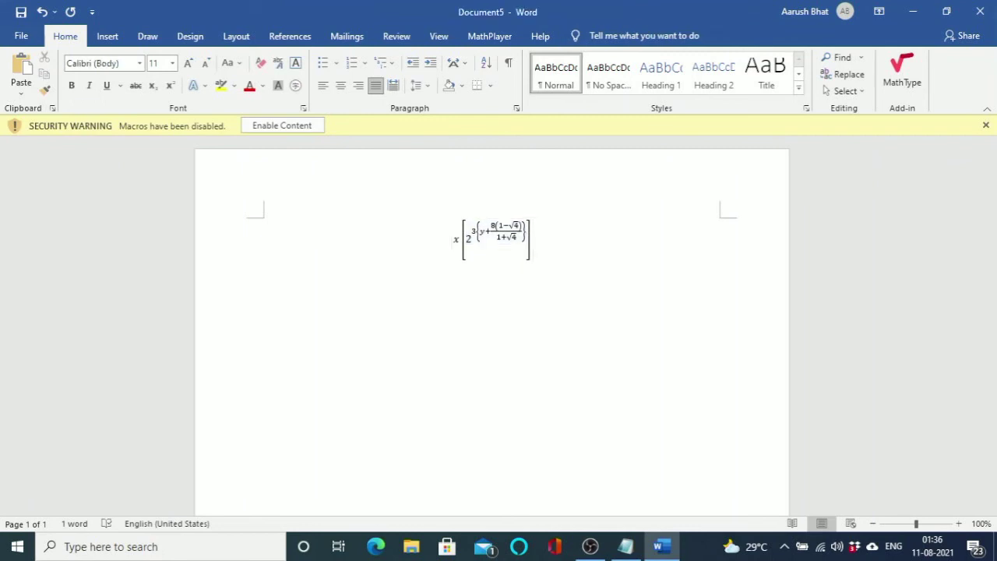
pyautogui.press('Return')
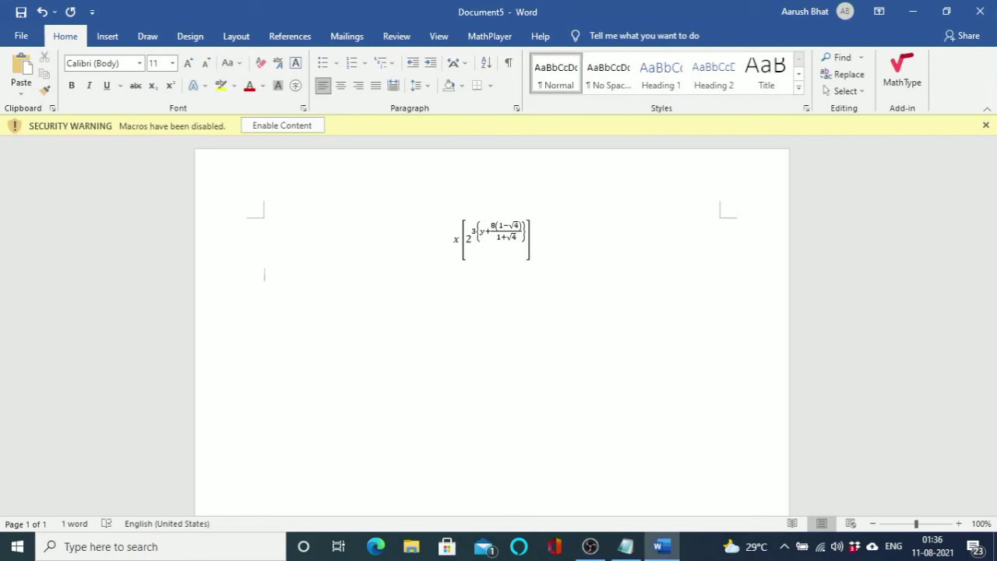